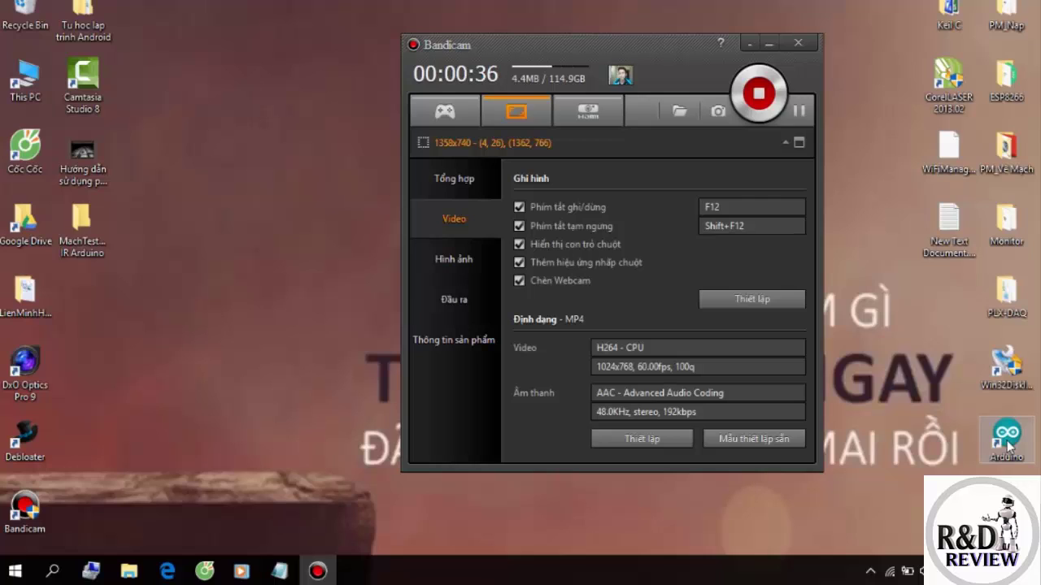
Launch the Arduino IDE, keep verbose output during compilation enabled in its preferences, and minimize the IDE
double_click(1007, 439)
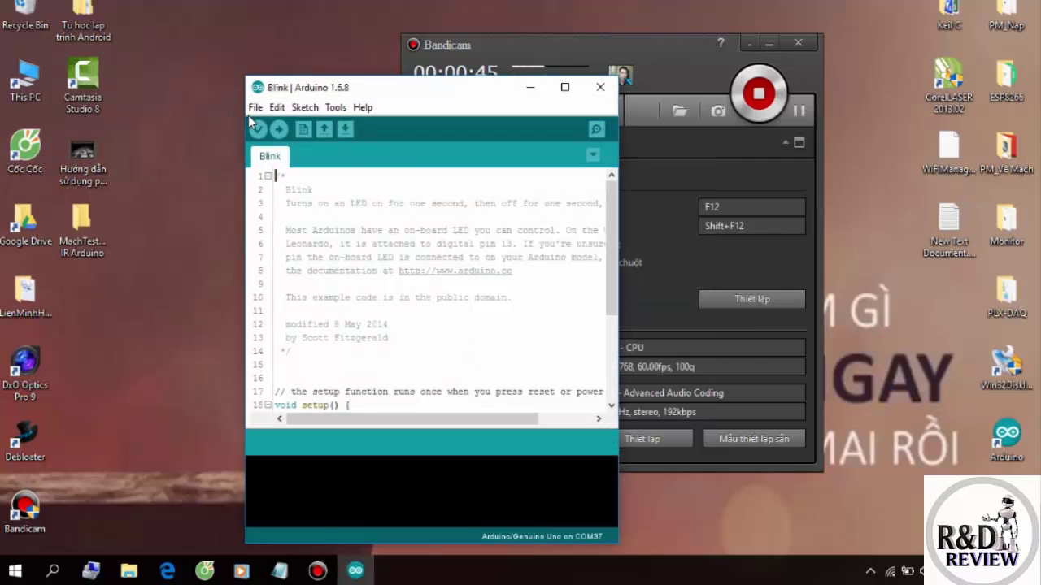
left_click(255, 107)
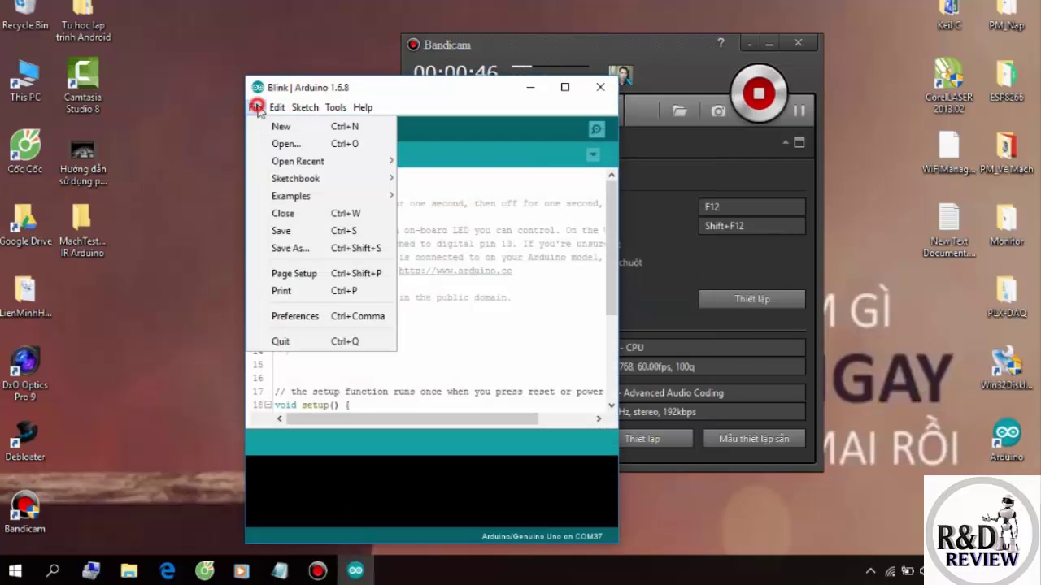
left_click(355, 321)
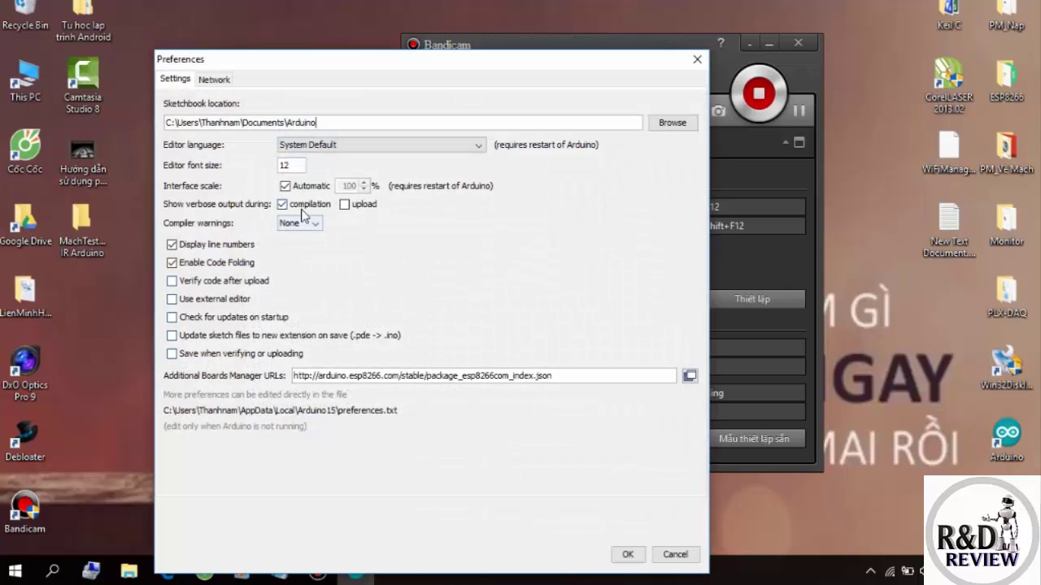
left_click(282, 204)
left_click(284, 207)
left_click(625, 554)
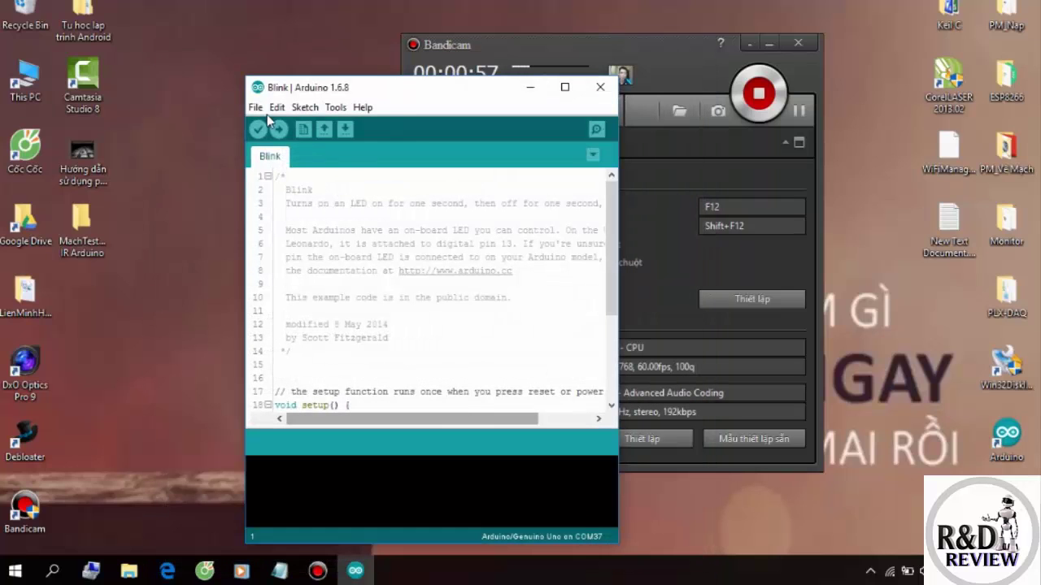
left_click(530, 87)
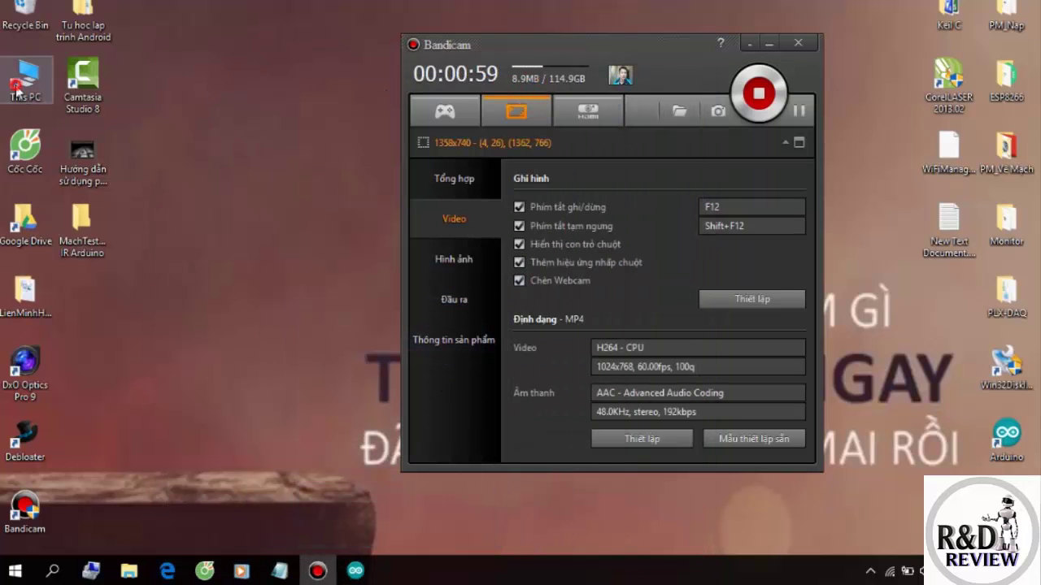
Browse to the folder C:\Program Files (x86)\Arduino\lib in File Explorer
double_click(17, 89)
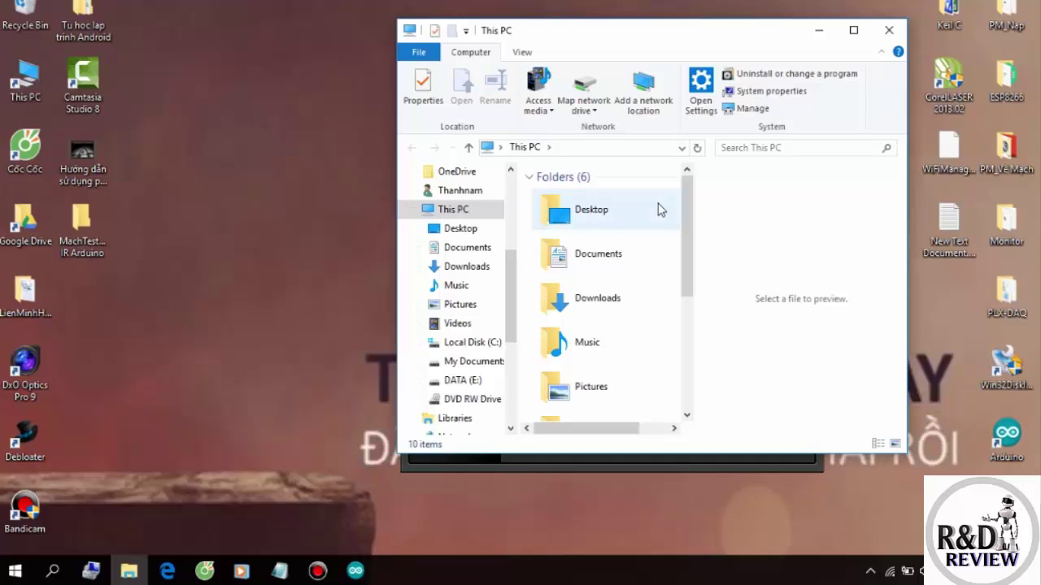
left_click_drag(688, 209, 691, 300)
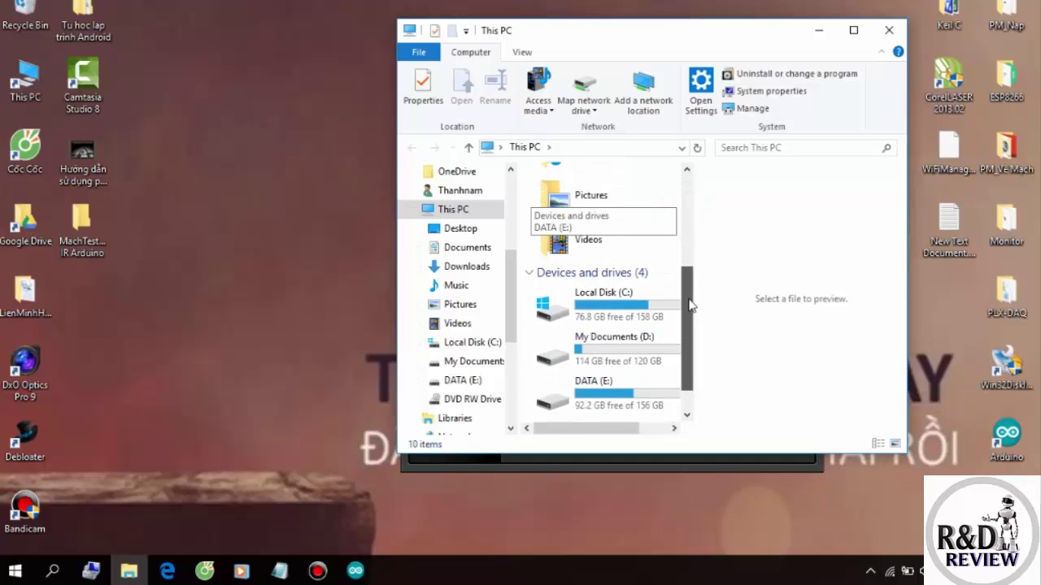
double_click(583, 295)
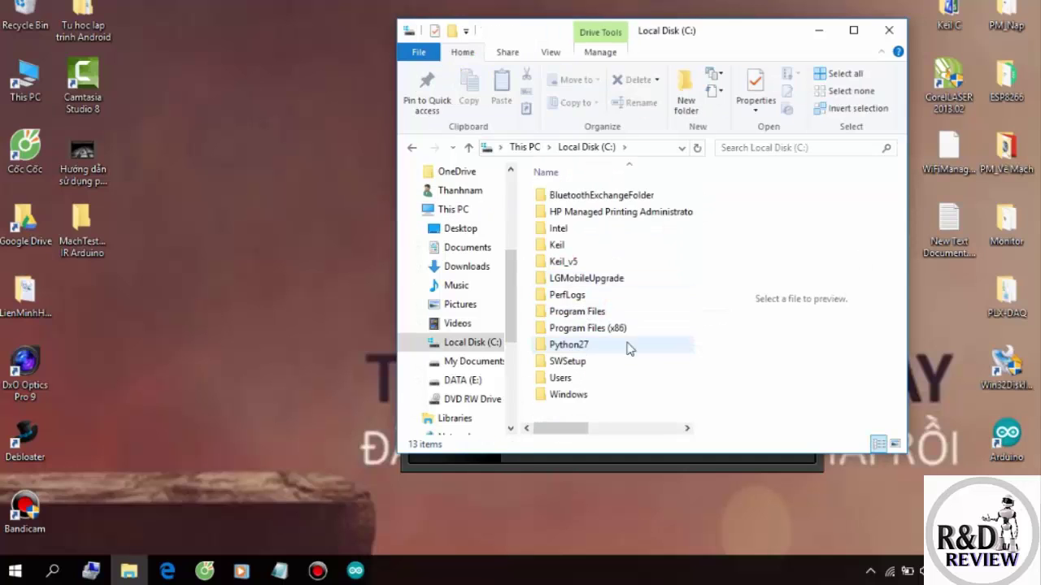
double_click(602, 329)
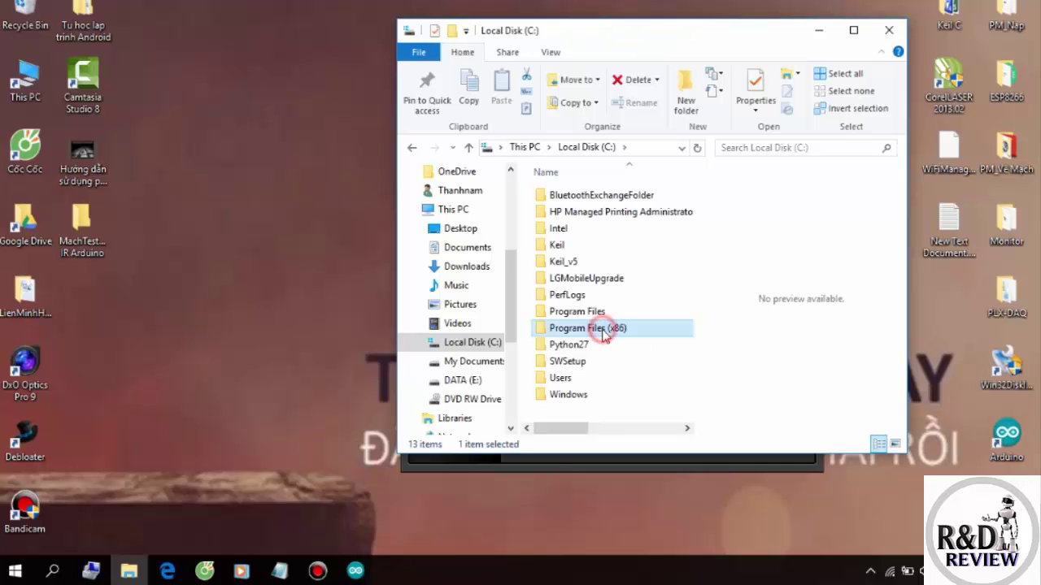
double_click(564, 250)
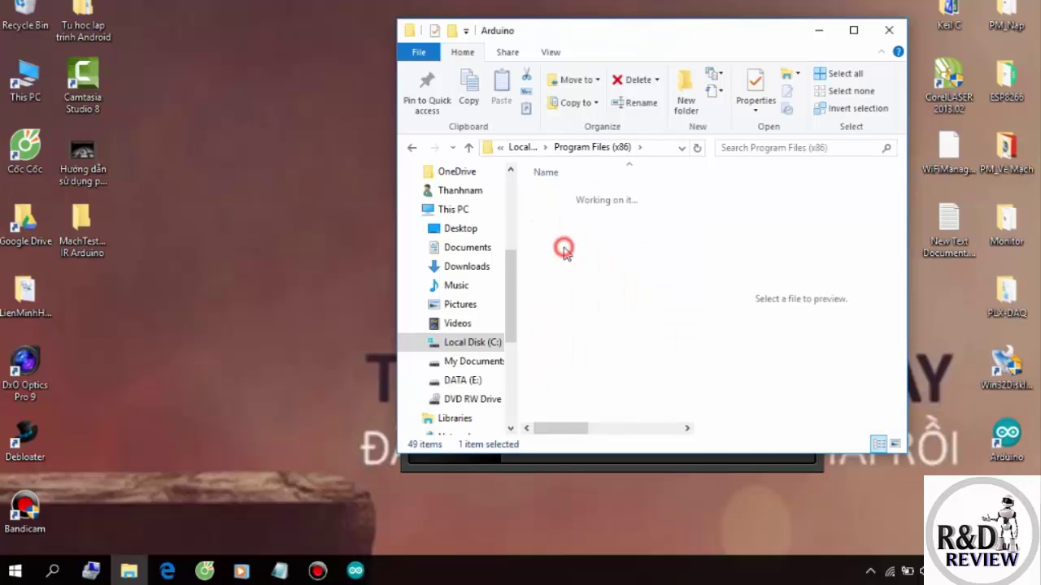
left_click(558, 281)
double_click(558, 280)
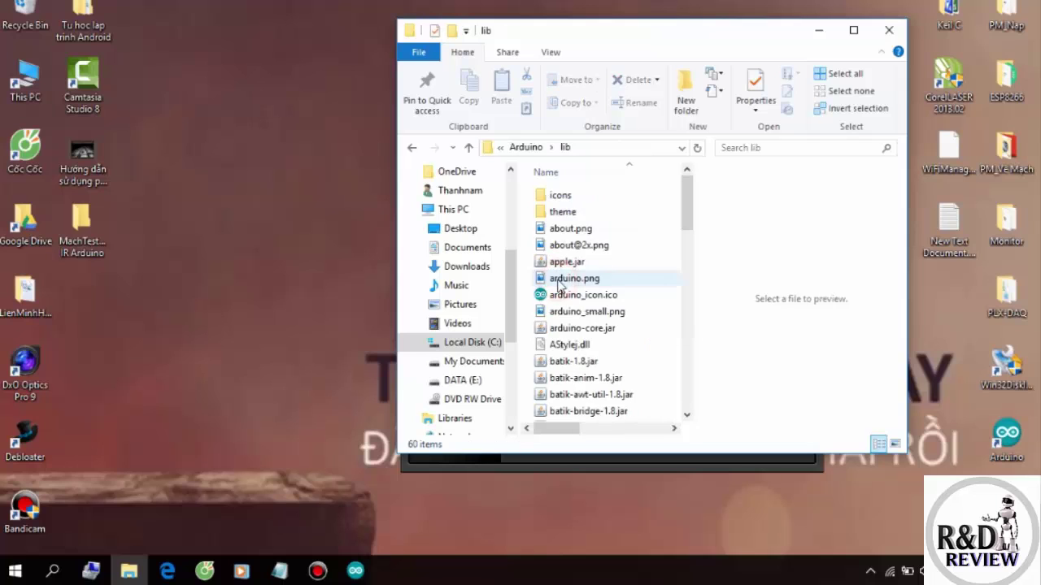
Open the preferences.txt file from the Arduino lib folder with WordPad
scroll(631, 257, "down", 8)
scroll(631, 257, "down", 9)
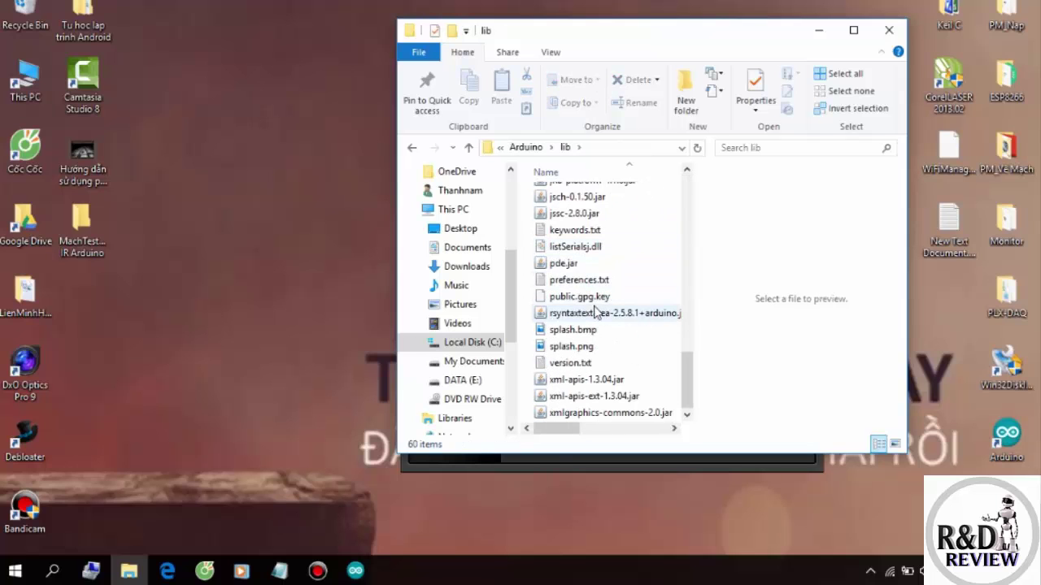
left_click(579, 281)
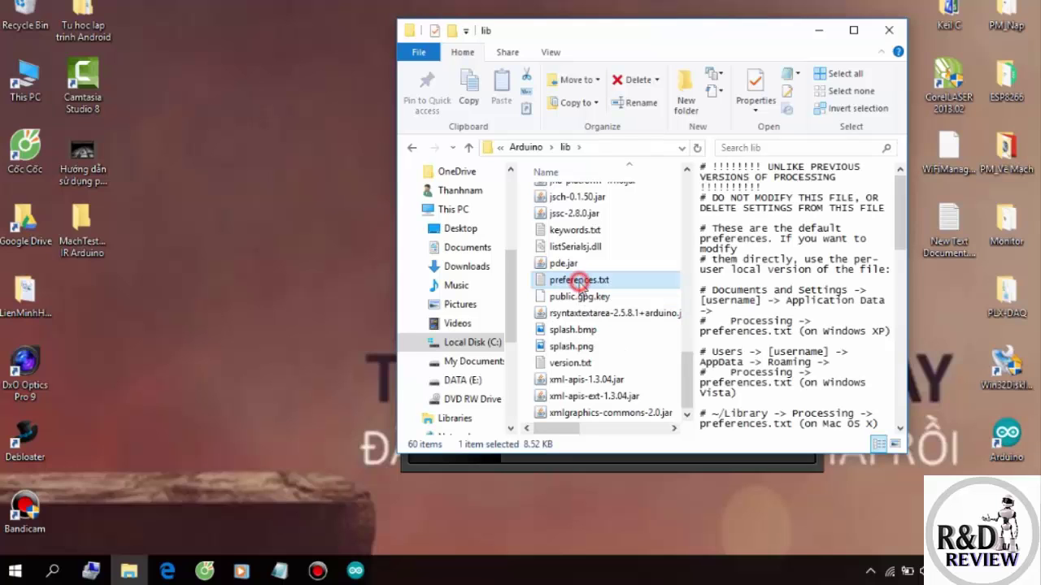
right_click(580, 281)
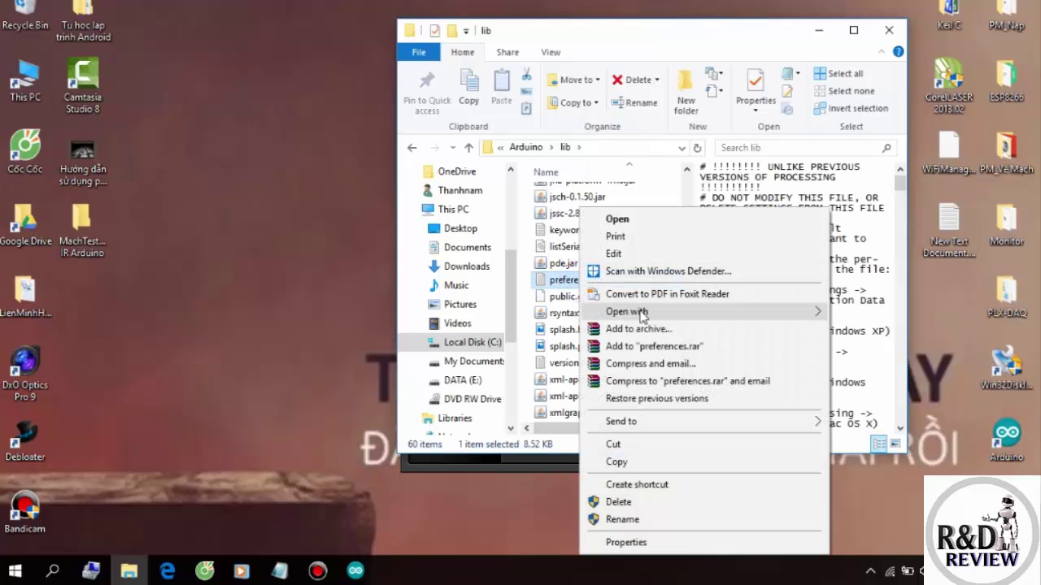
mouse_move(642, 313)
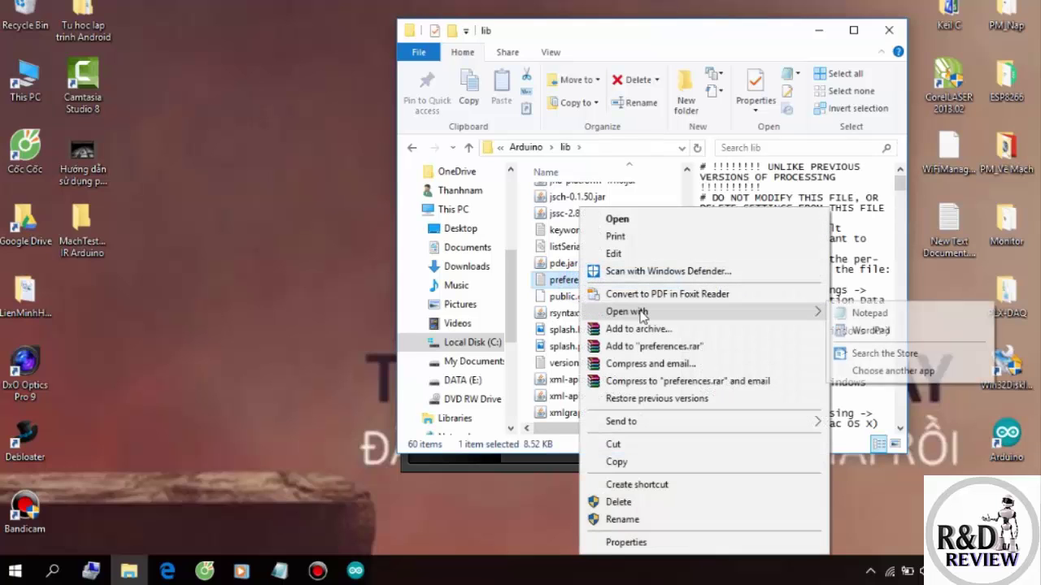
left_click(895, 336)
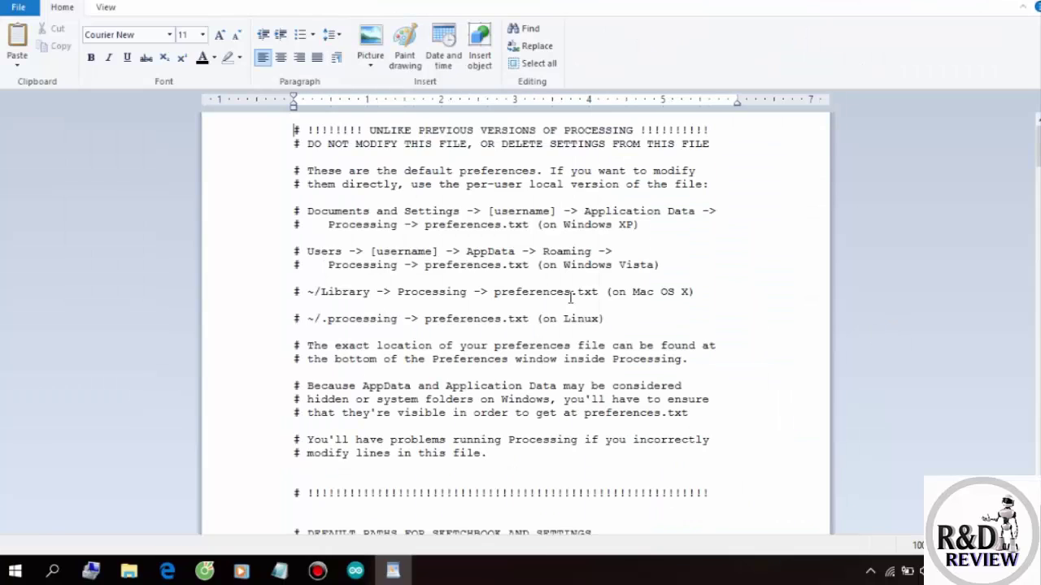
Copy "preferences.txt: build.path = <địa chỉ đường dẫn>" from the Notepad notes and paste it at the end of preferences.txt in WordPad
scroll(409, 294, "down", 3)
scroll(409, 294, "down", 20)
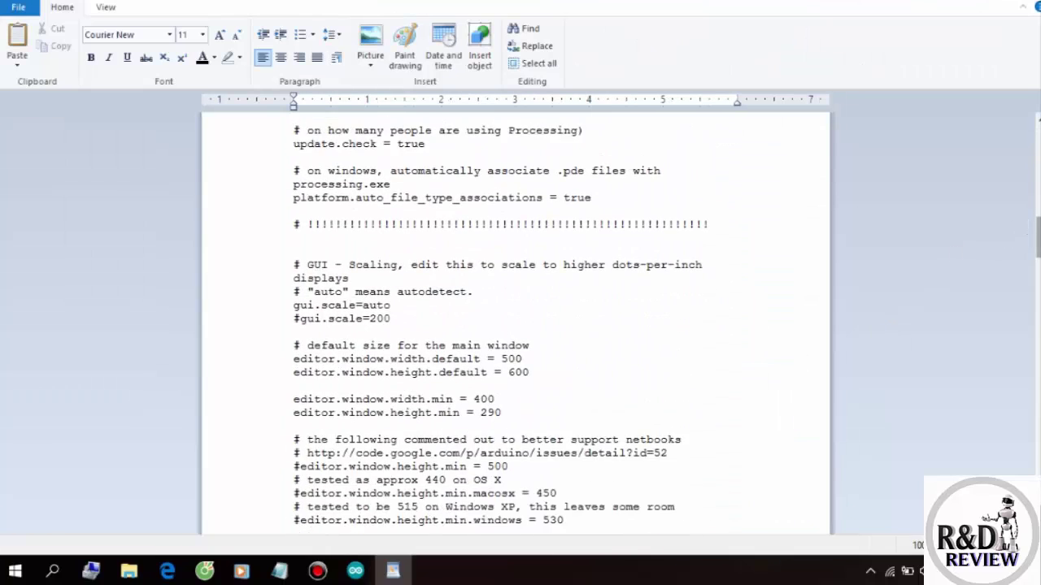
scroll(497, 330, "down", 20)
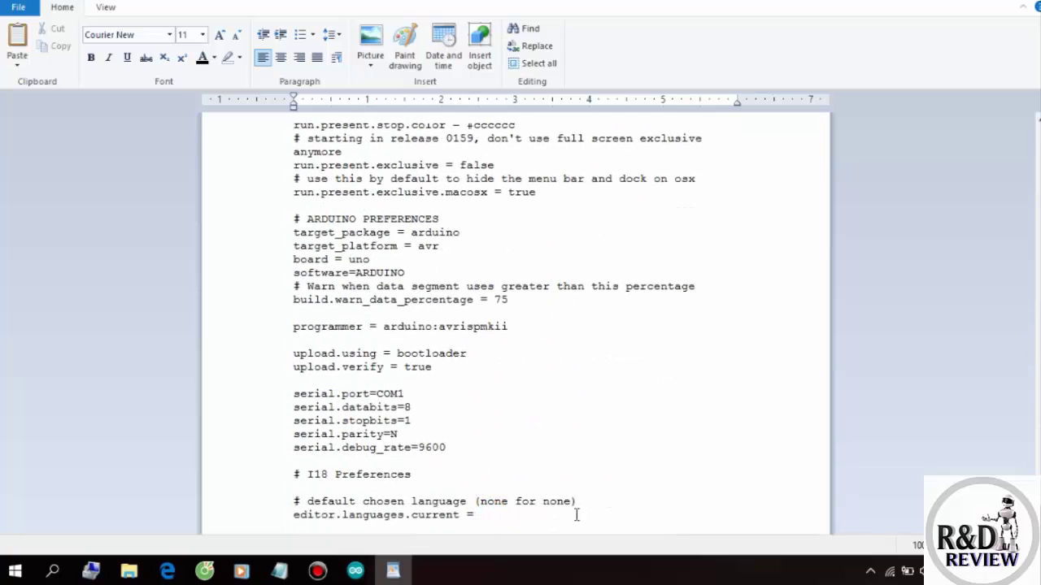
left_click(298, 528)
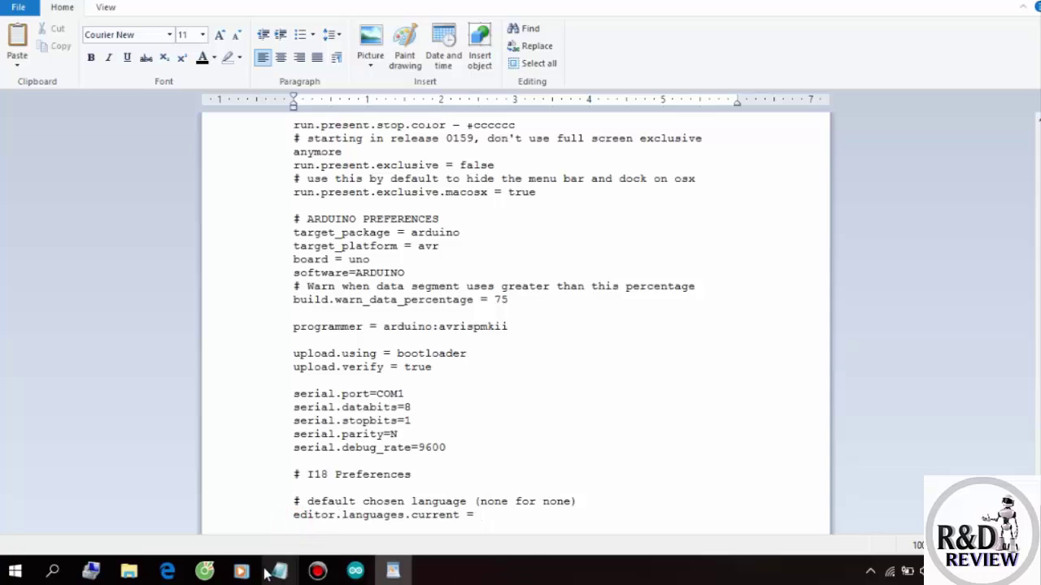
mouse_move(280, 573)
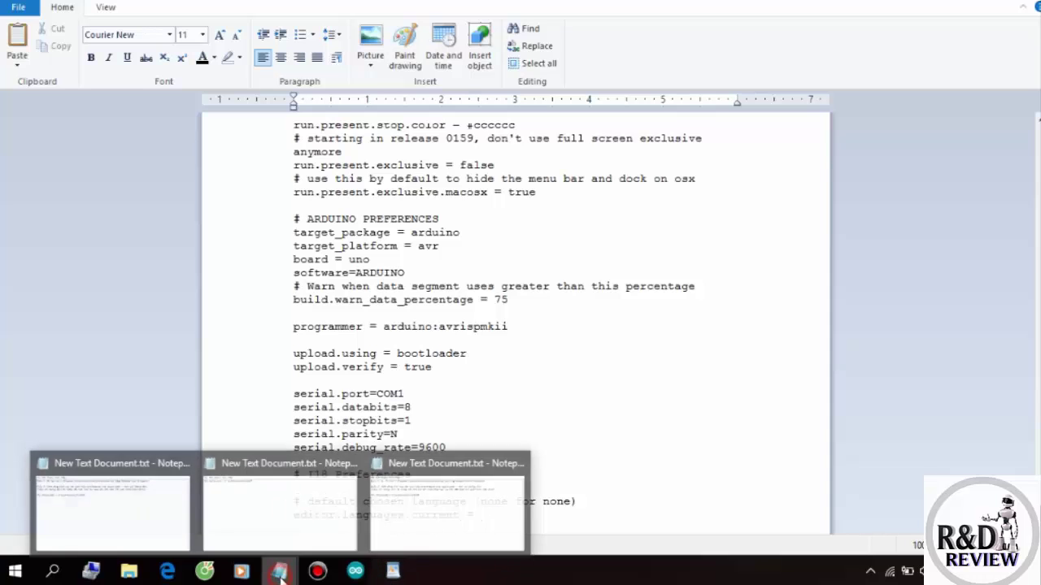
left_click(177, 532)
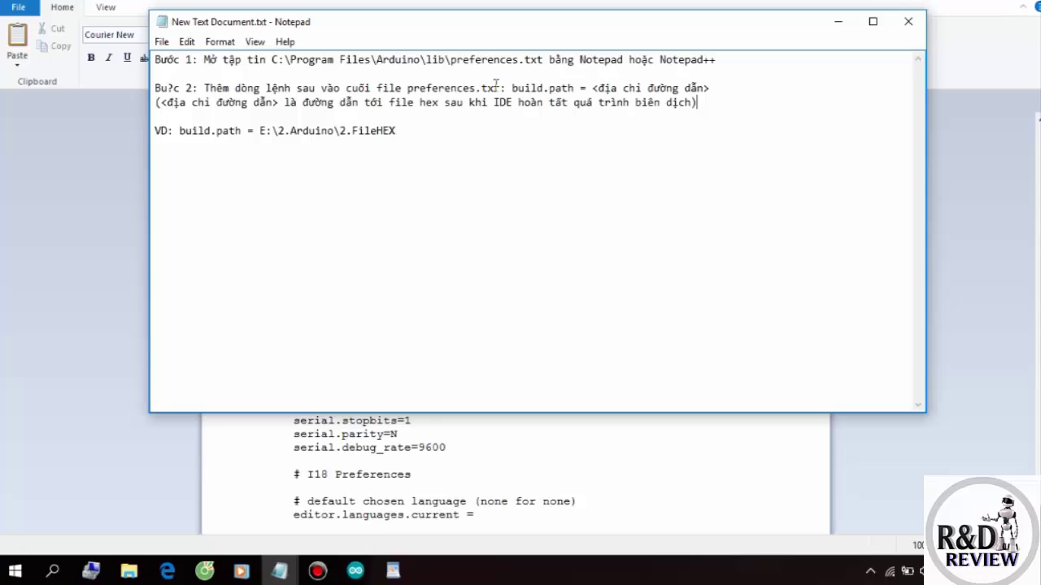
left_click_drag(406, 87, 710, 88)
key("ctrl+c")
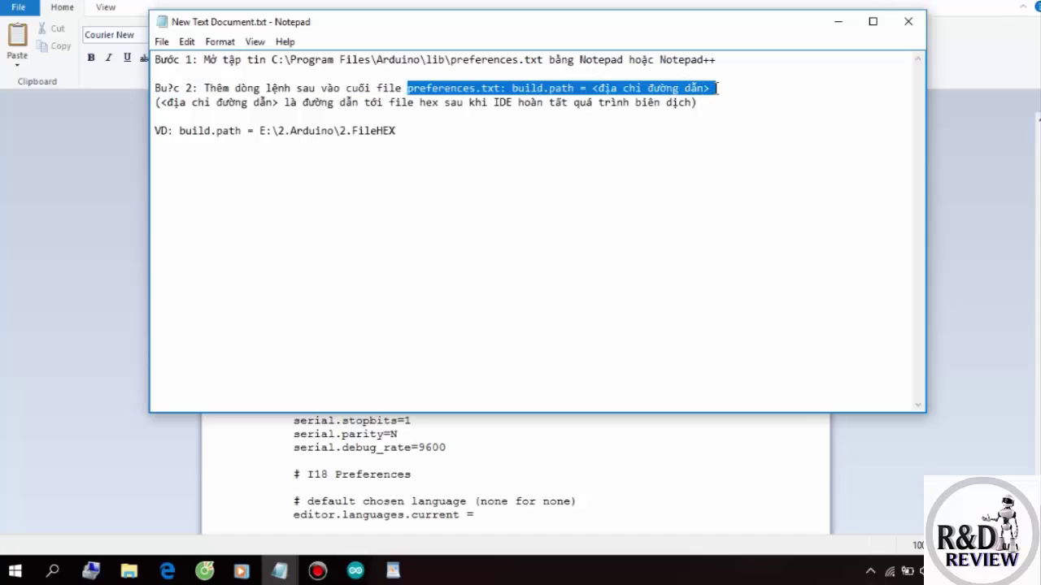
left_click(483, 518)
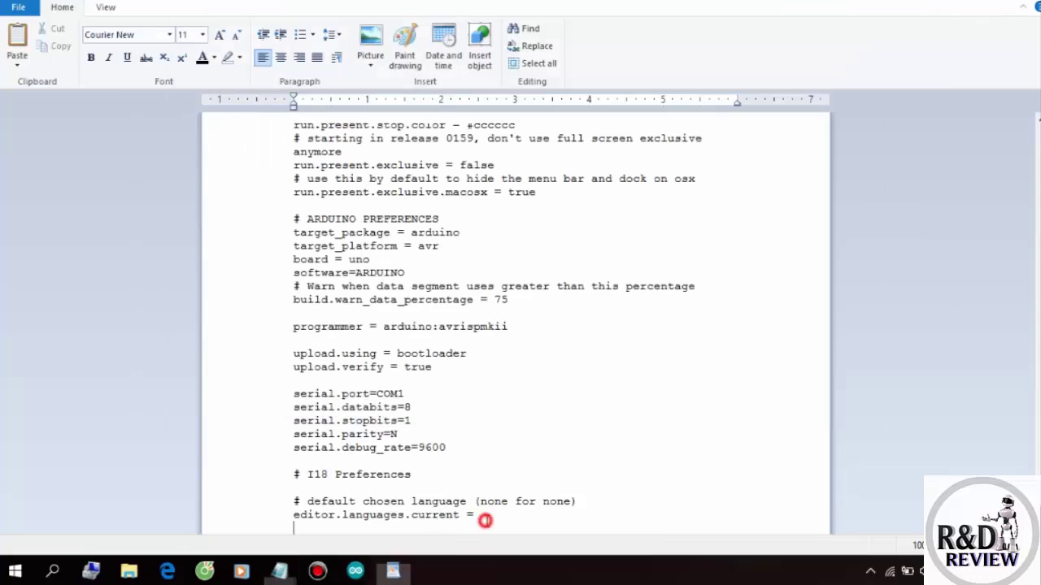
key("ctrl+v")
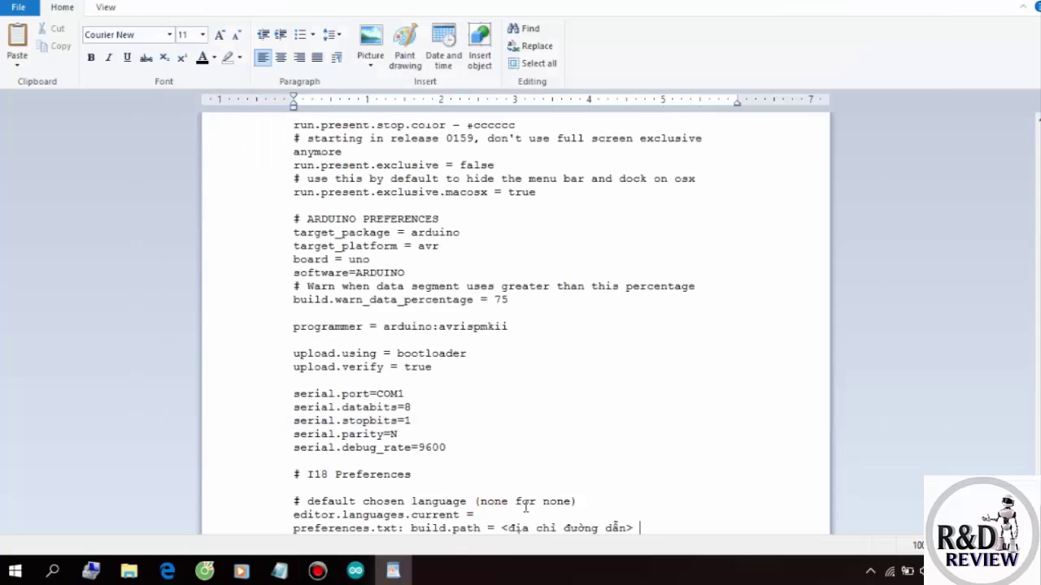
Delete the placeholder "<địa chỉ đường dẫn>" after "build.path =" in the pasted line
left_click_drag(644, 527, 503, 534)
left_click(609, 529)
left_click_drag(633, 528, 521, 535)
key("BackSpace")
key("BackSpace")
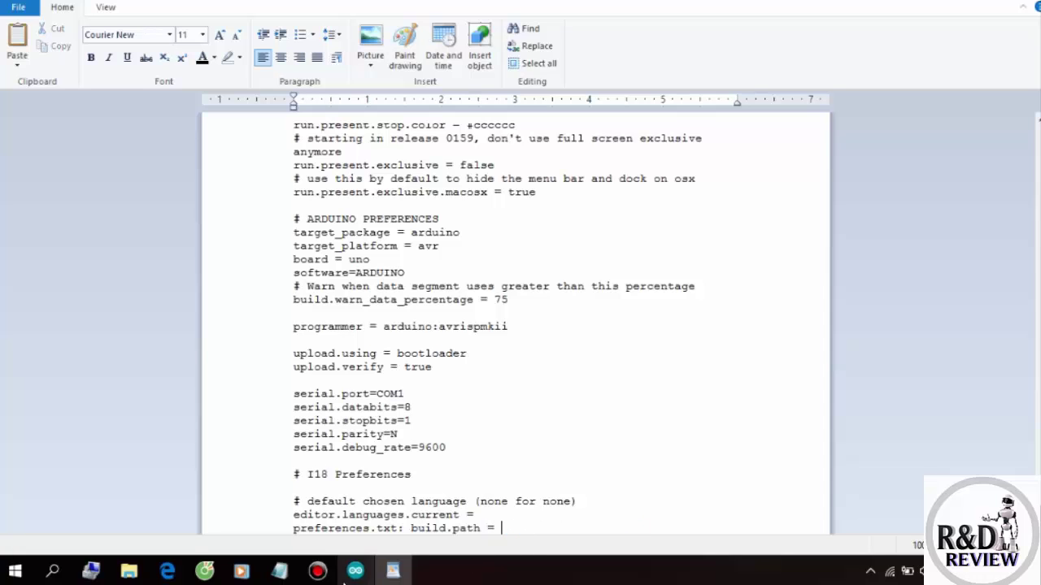
Copy the example path E:\2.Arduino\2.FileHEX from the Notepad notes and paste it as the build.path value in WordPad
mouse_move(284, 573)
left_click(116, 520)
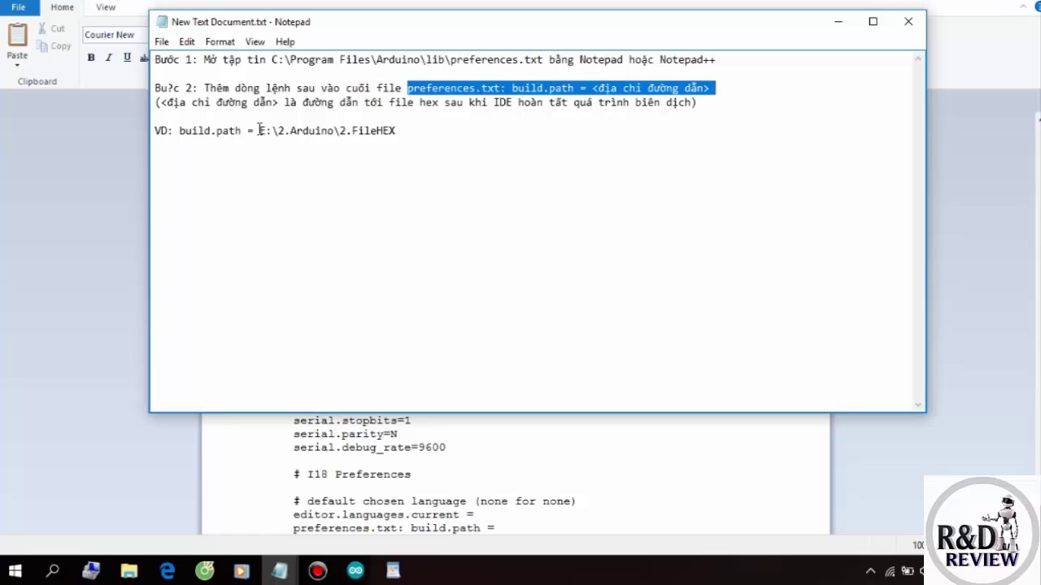
left_click_drag(259, 130, 401, 130)
key("ctrl+c")
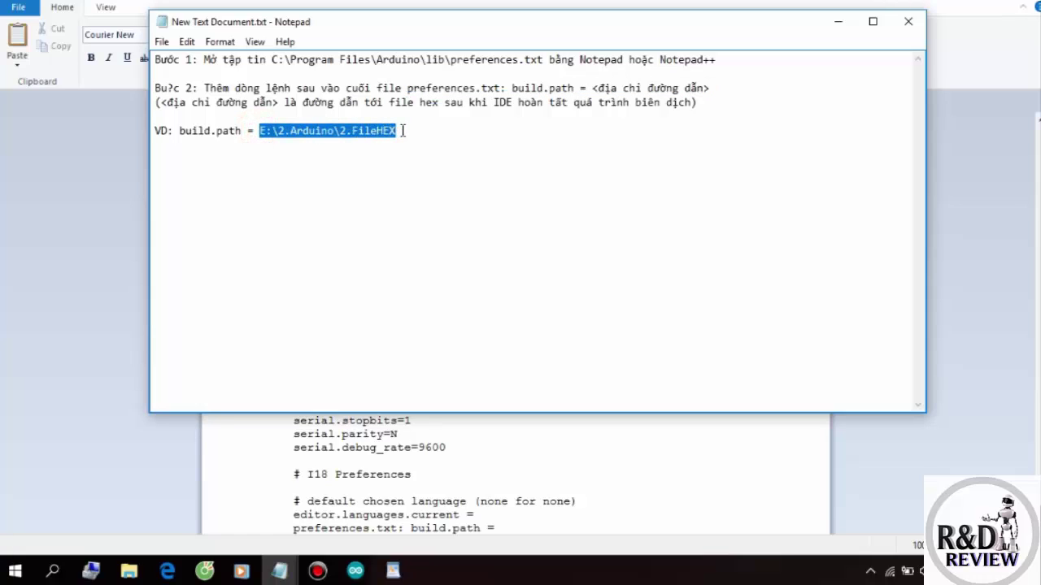
left_click(392, 571)
key("ctrl+v")
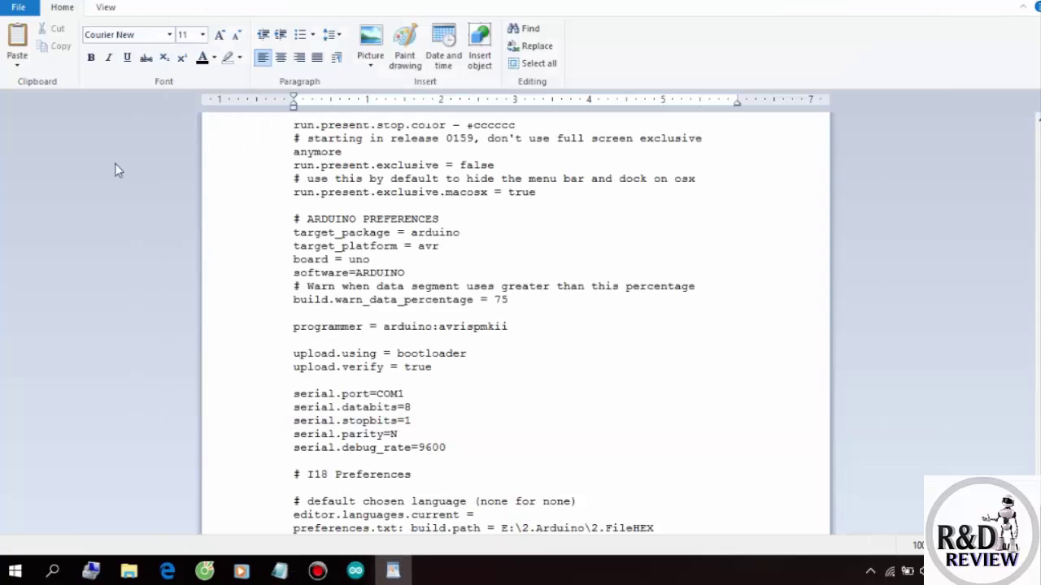
Try to save the edited preferences.txt in the Arduino lib folder
left_click(16, 7)
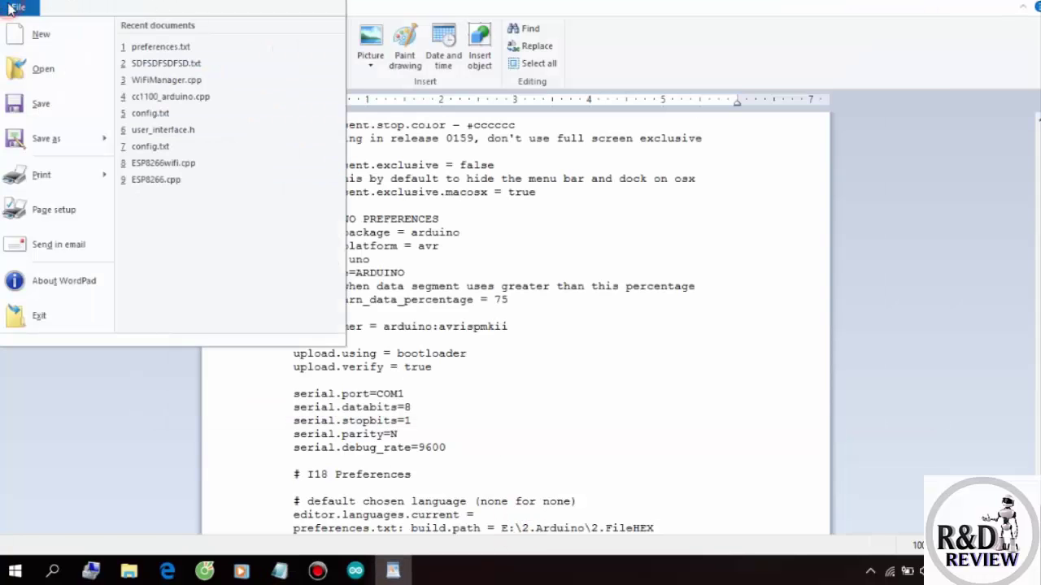
left_click(51, 108)
left_click(649, 311)
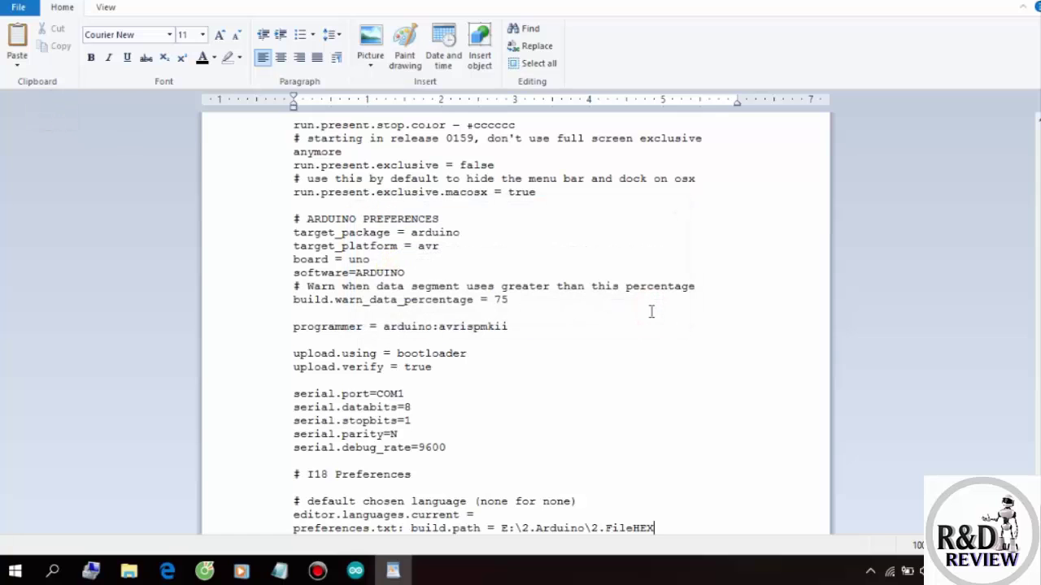
scroll(625, 350, "up", 3)
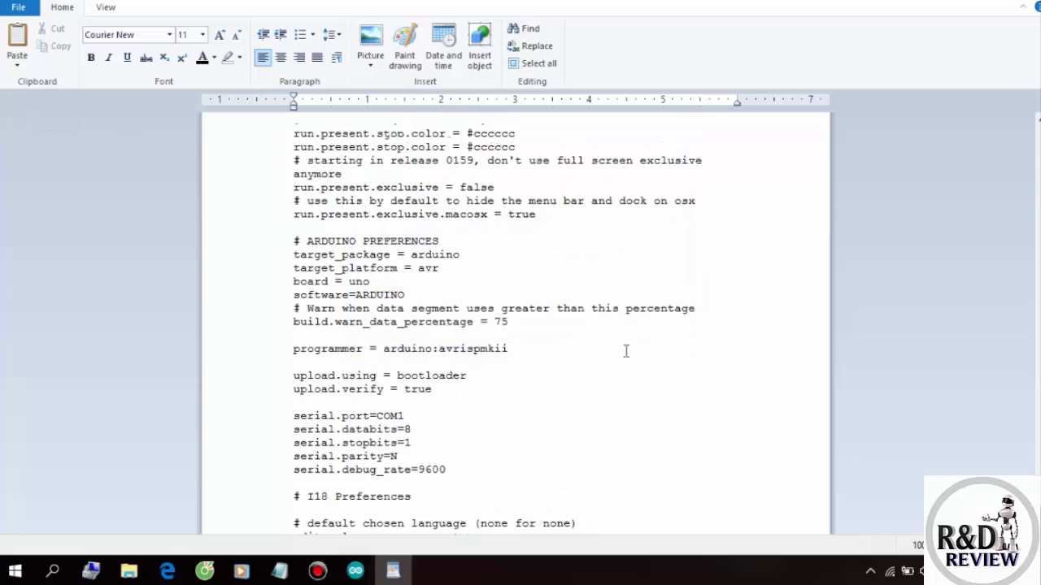
scroll(626, 355, "down", 3)
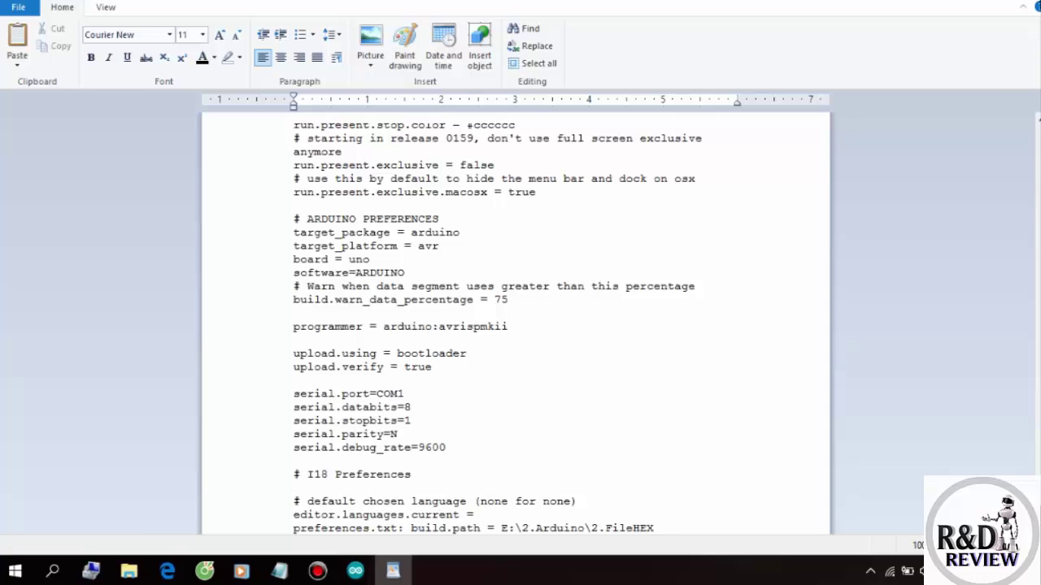
Copy preferences.txt from the Arduino lib folder and paste the copy onto the desktop
left_click(965, 33)
left_click(393, 571)
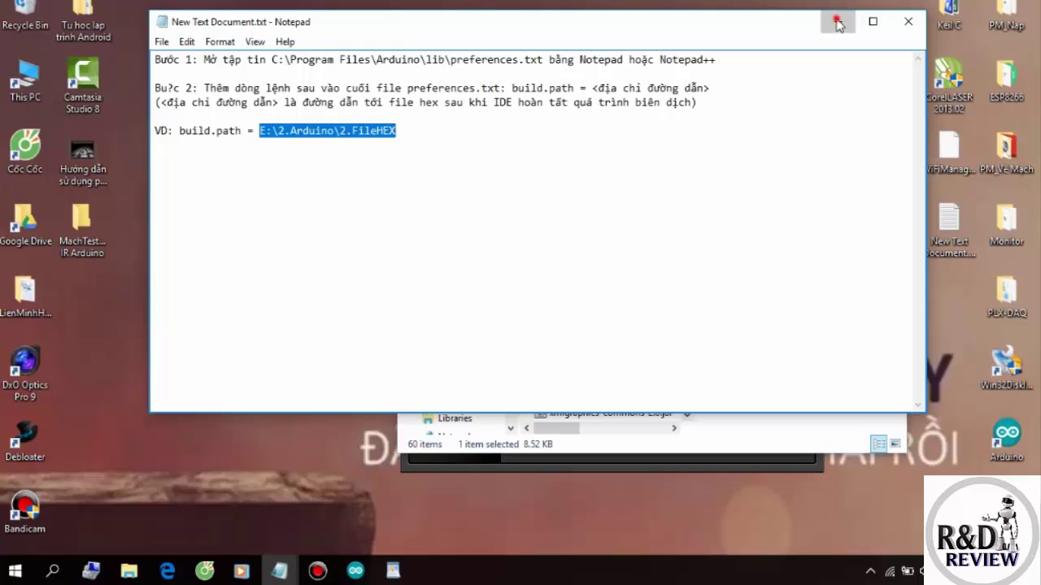
left_click(838, 22)
left_click(566, 276)
right_click(576, 282)
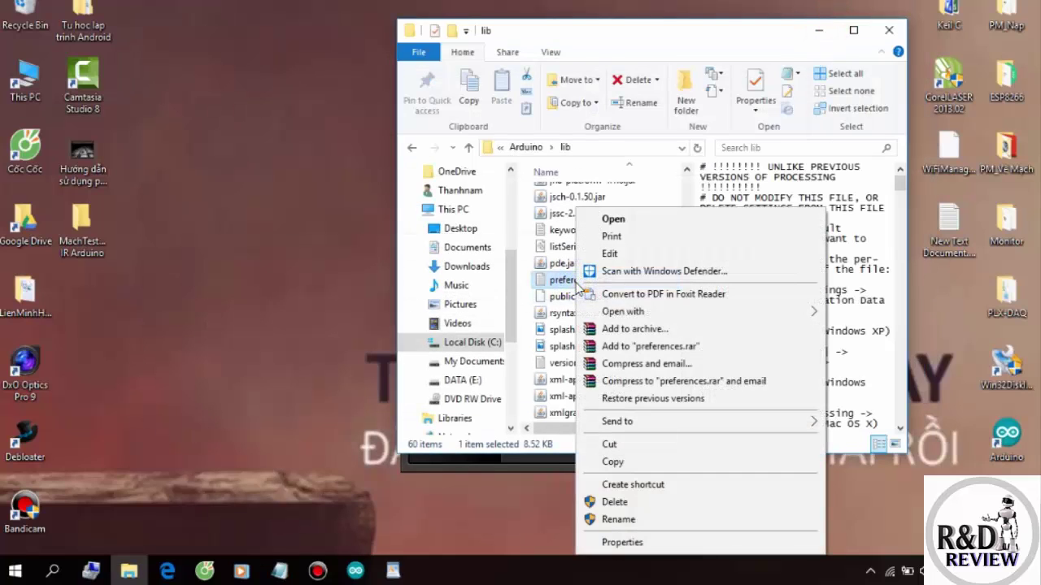
left_click(622, 464)
left_click(191, 270)
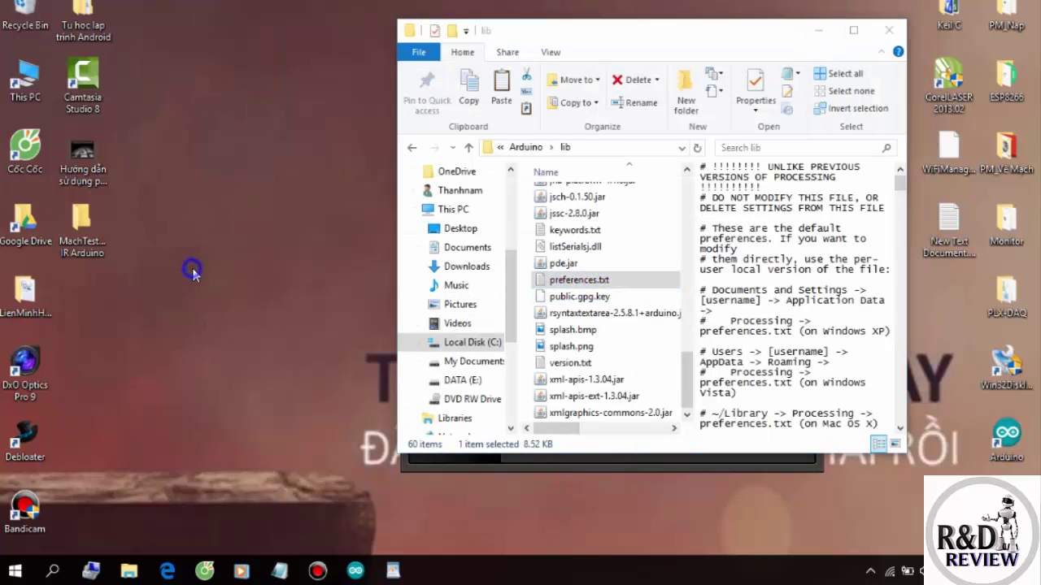
right_click(192, 271)
left_click(238, 335)
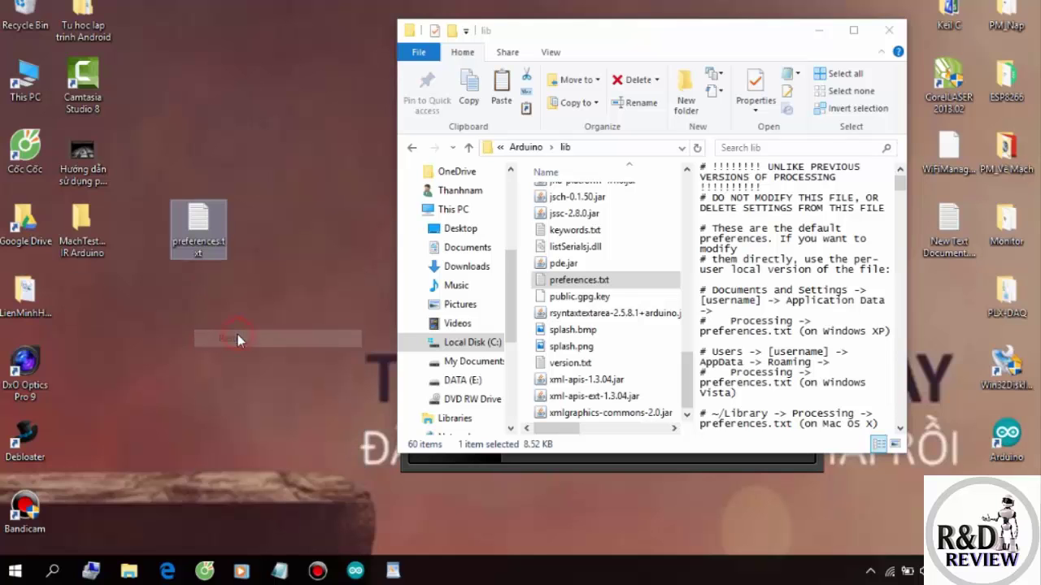
Open the desktop copy of preferences.txt with WordPad
right_click(202, 221)
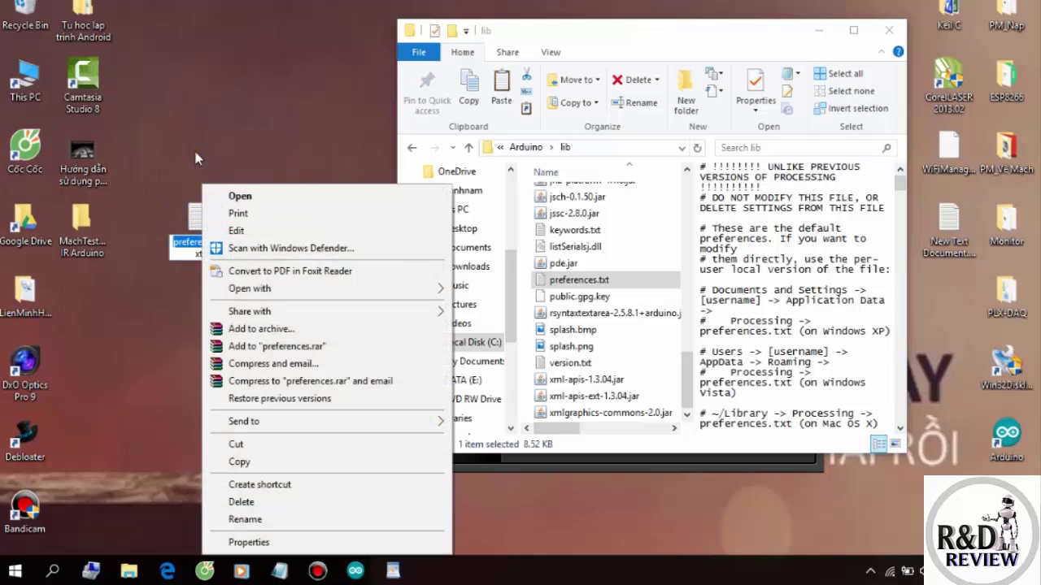
left_click(204, 224)
right_click(206, 225)
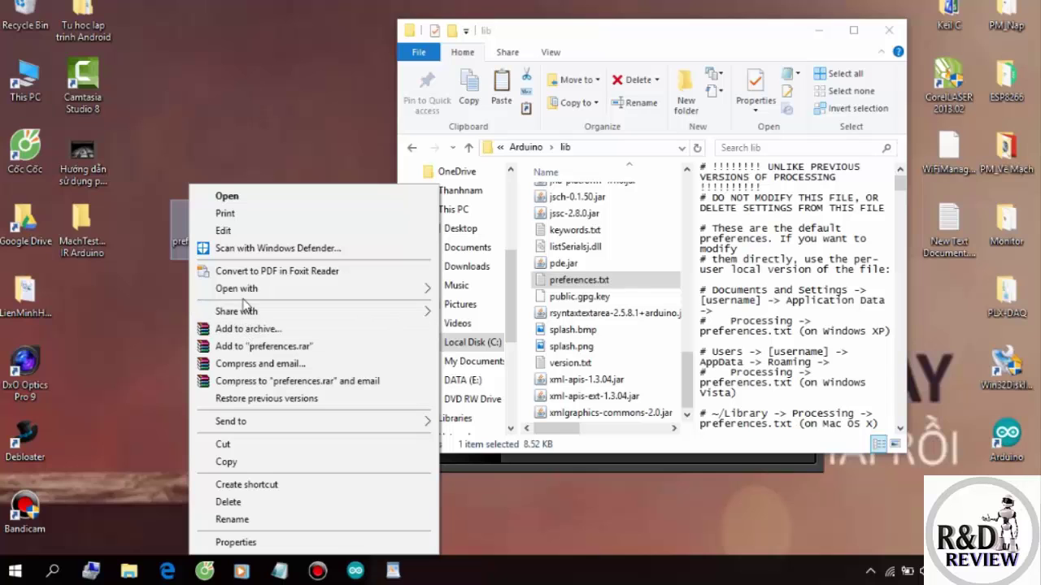
mouse_move(255, 290)
left_click(483, 304)
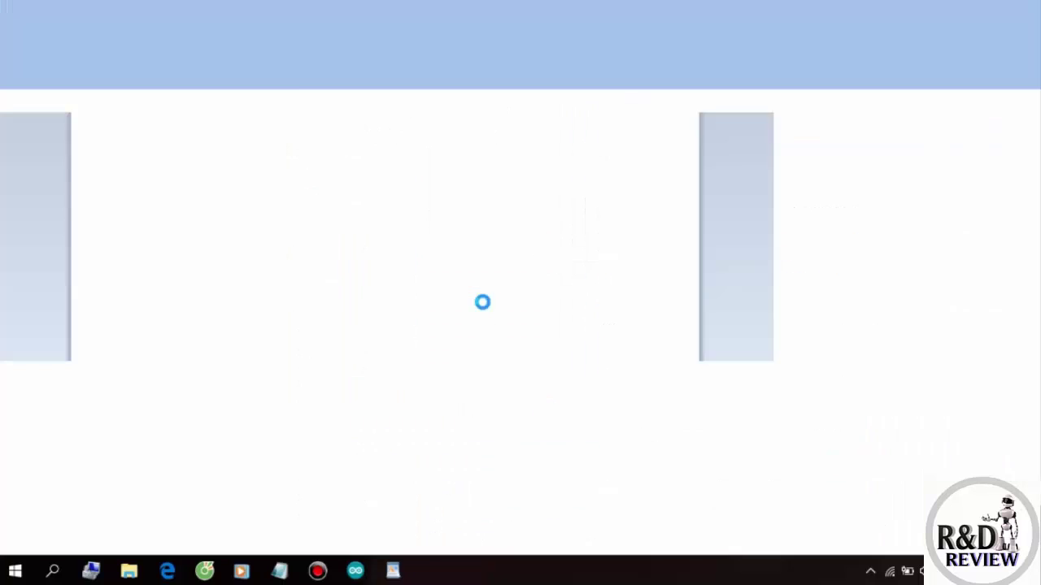
Copy "preferences.txt: build.path = <địa chỉ đường dẫn>" from the Notepad notes and paste it at the end of the desktop copy
left_click_drag(1037, 179, 1036, 252)
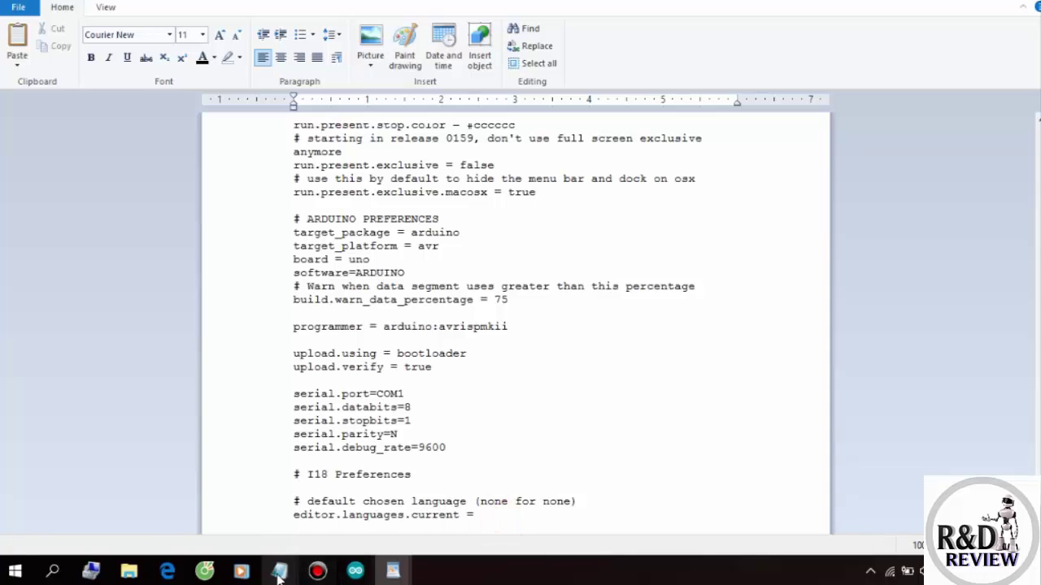
mouse_move(279, 571)
left_click(183, 504)
left_click(431, 105)
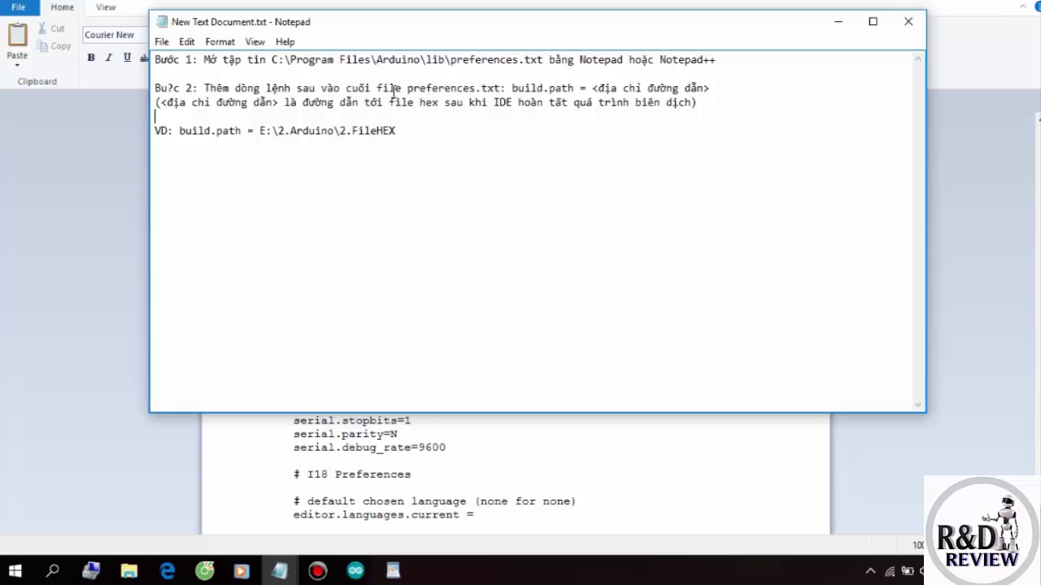
left_click_drag(406, 87, 731, 87)
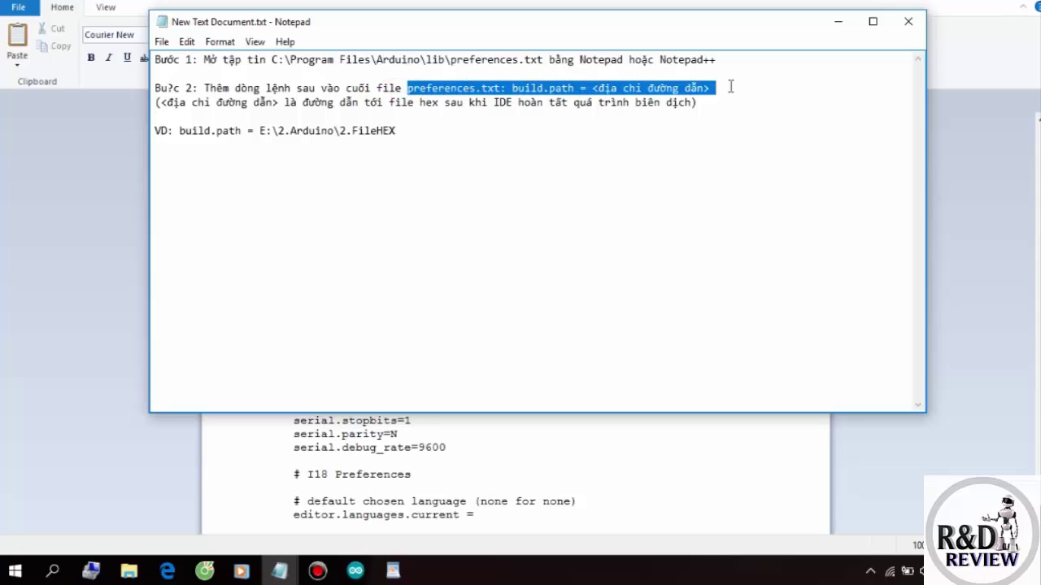
left_click(366, 531)
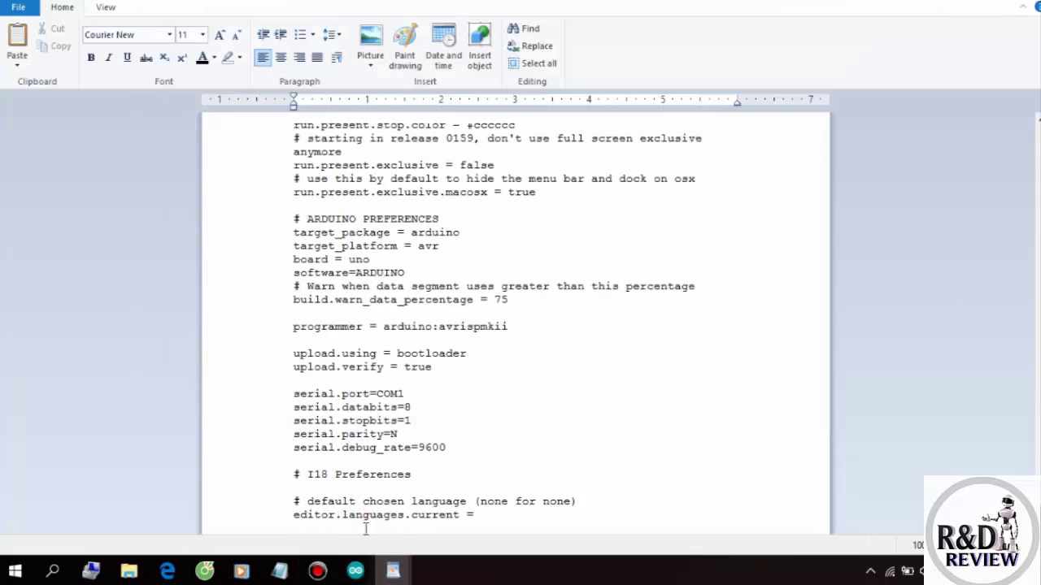
key("ctrl+v")
Replace the placeholder after "build.path =" with the example path E:\2.Arduino\2.FileHEX copied from the Notepad notes
left_click_drag(639, 527, 515, 529)
key("Delete")
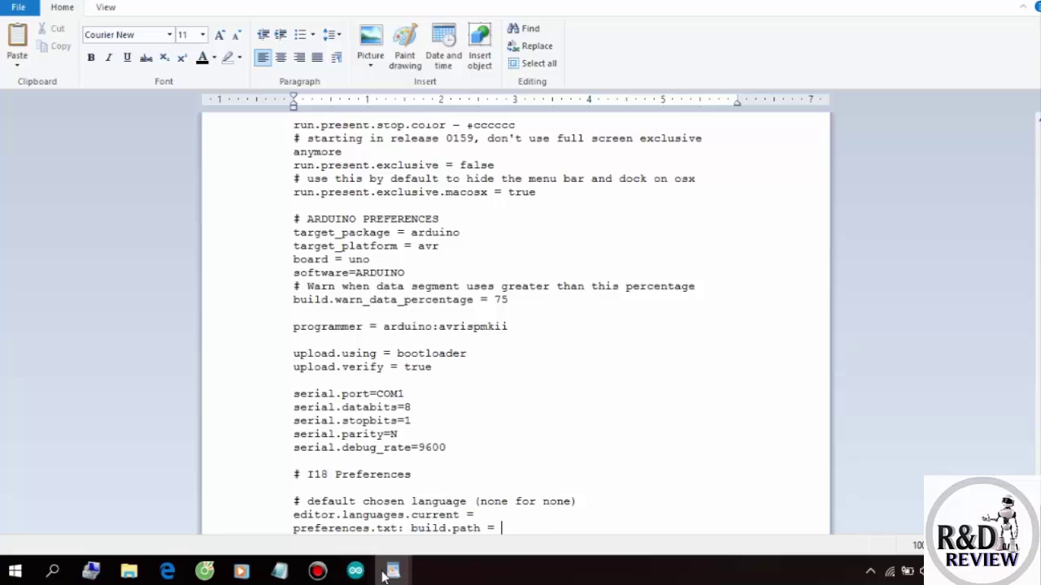
left_click(279, 572)
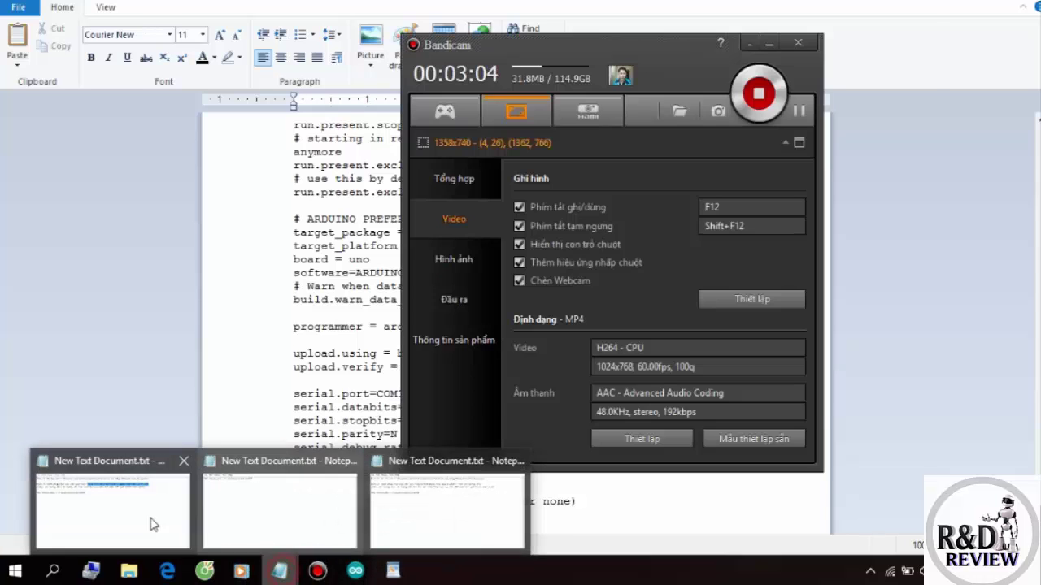
left_click(152, 524)
left_click_drag(396, 130, 265, 124)
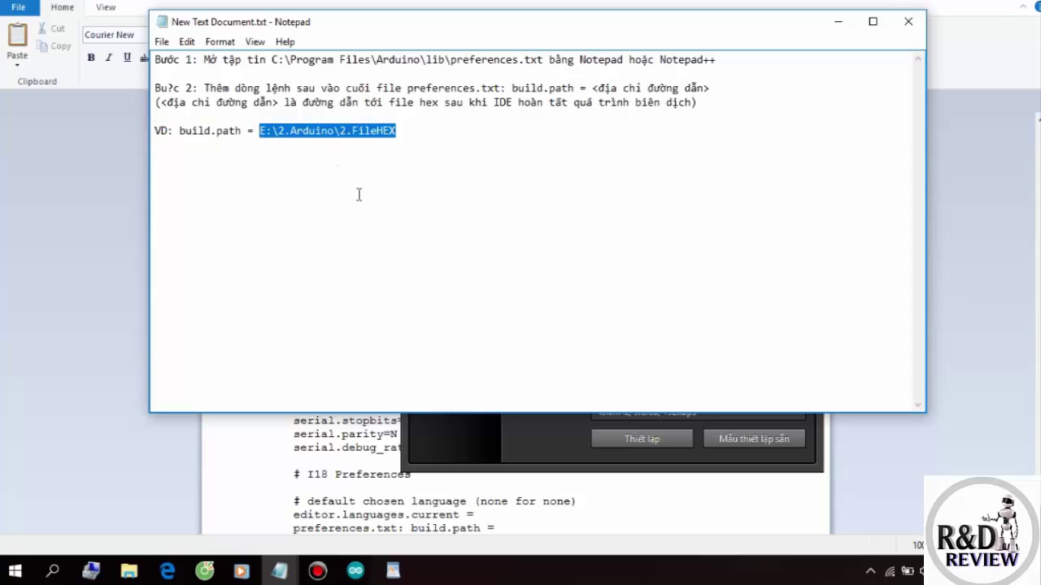
left_click(499, 517)
key("ctrl+v")
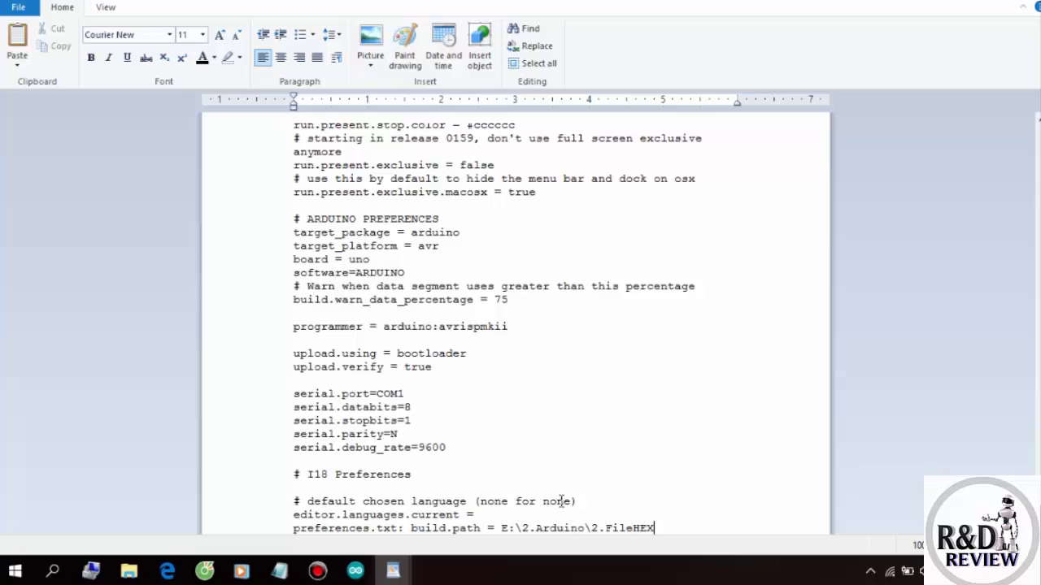
Save the edited desktop copy of preferences.txt and clear WordPad from the screen
left_click(12, 8)
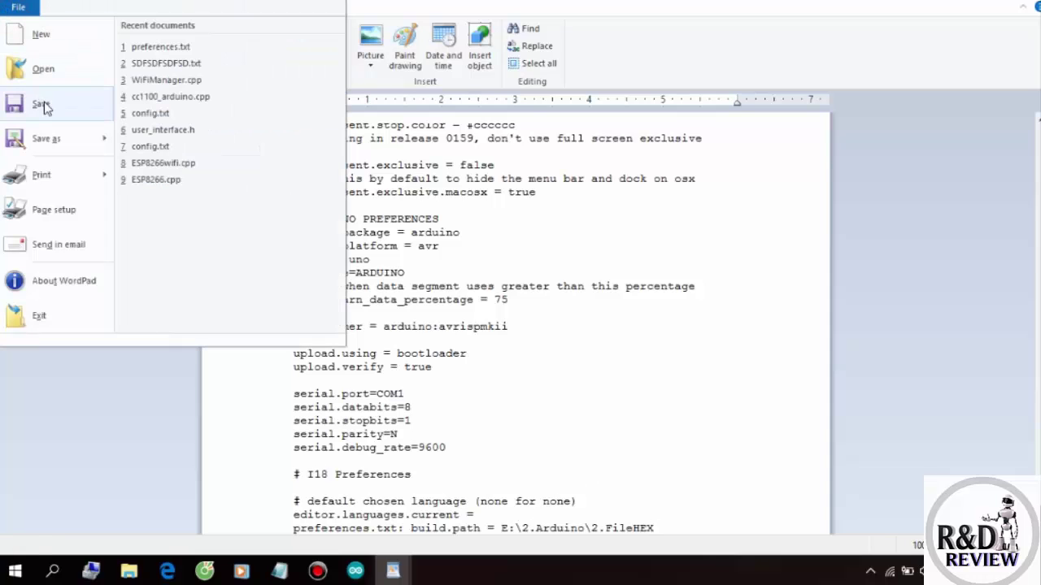
left_click(42, 106)
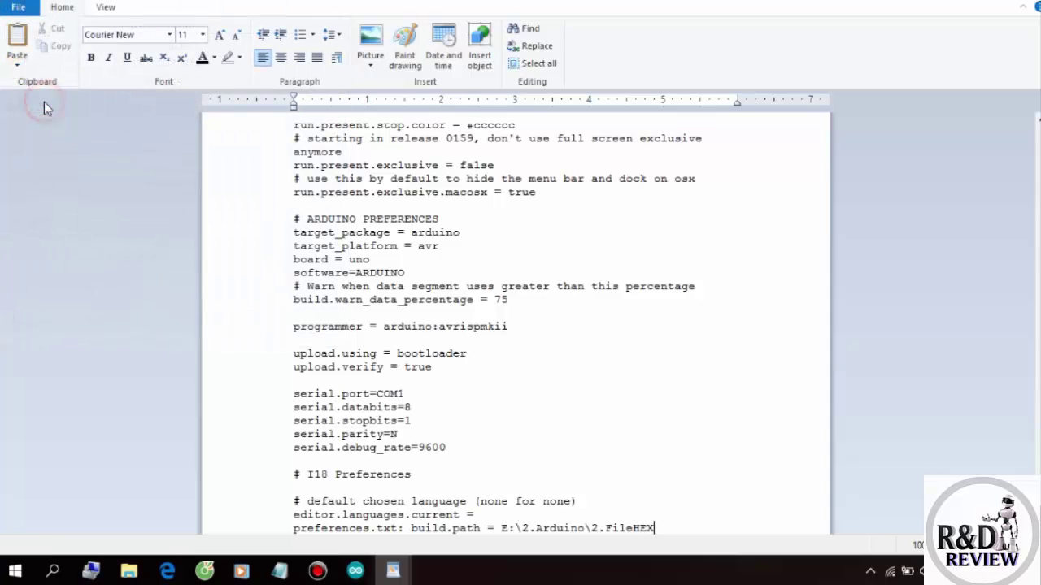
left_click(993, 12)
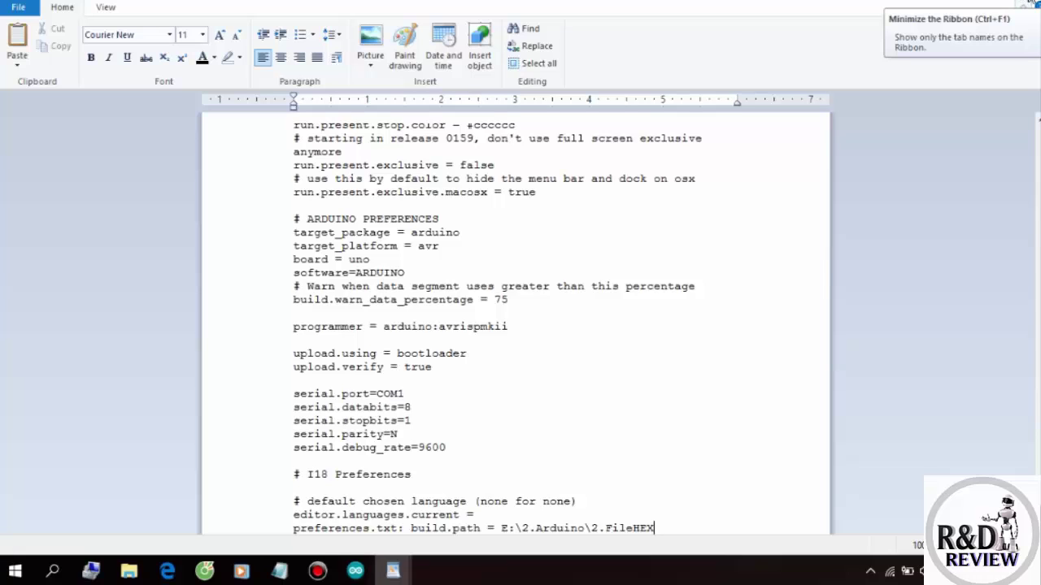
left_click_drag(964, 178, 964, 260)
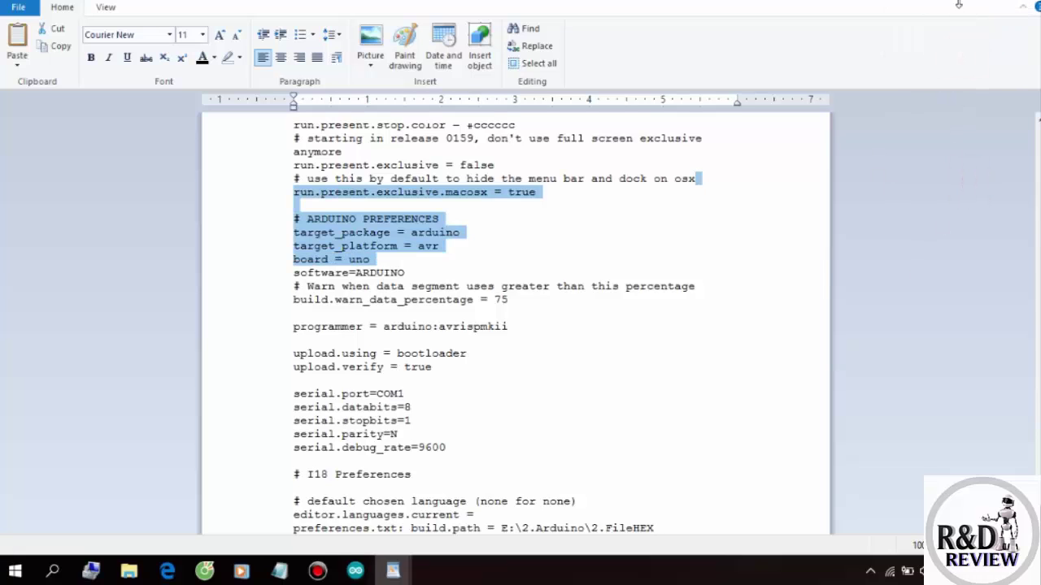
key("ctrl+F1")
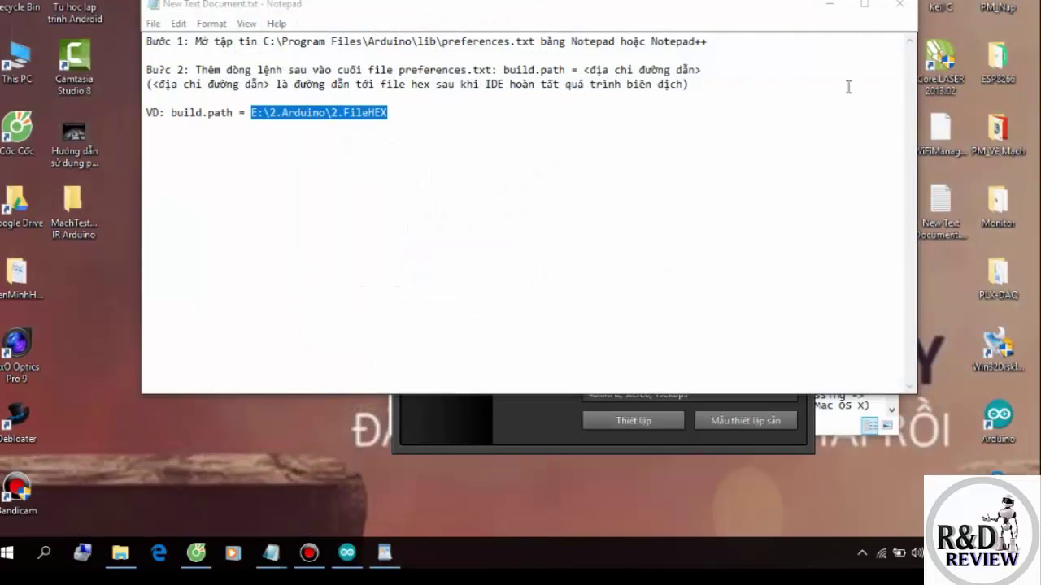
Close the Notepad notes without saving changes and minimize the Bandicam window
left_click(900, 4)
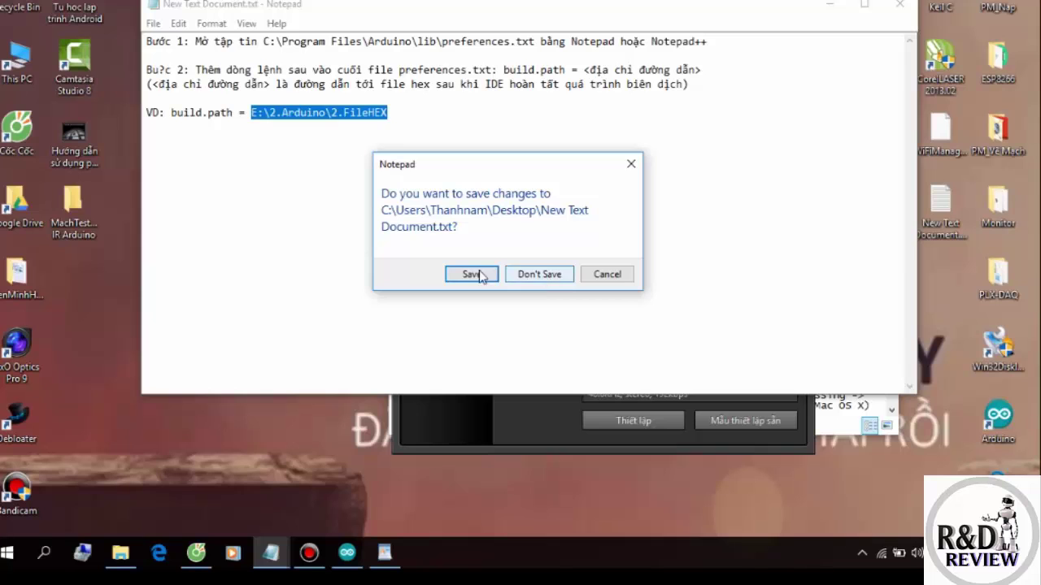
left_click(540, 275)
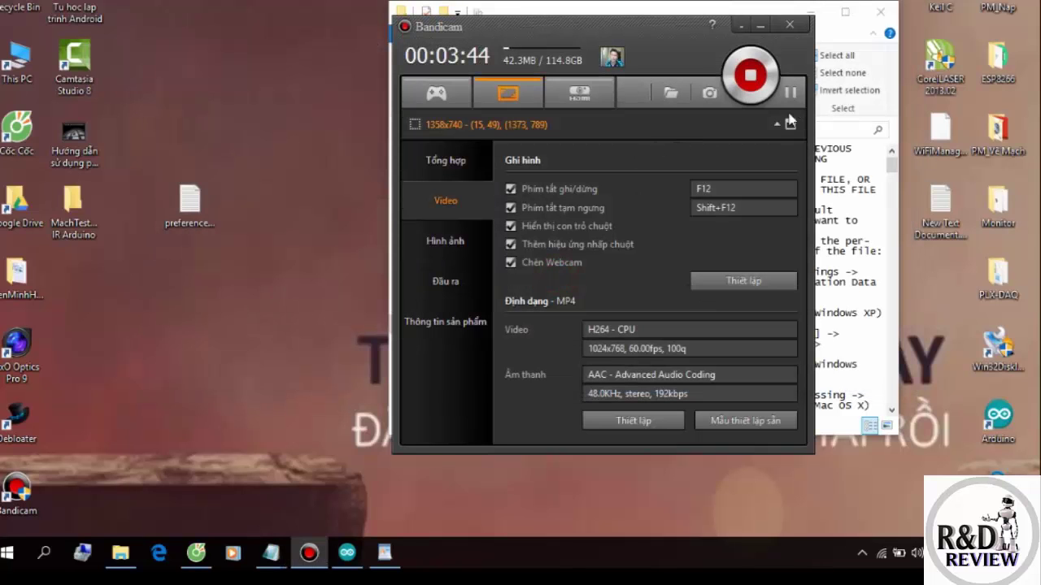
left_click(757, 25)
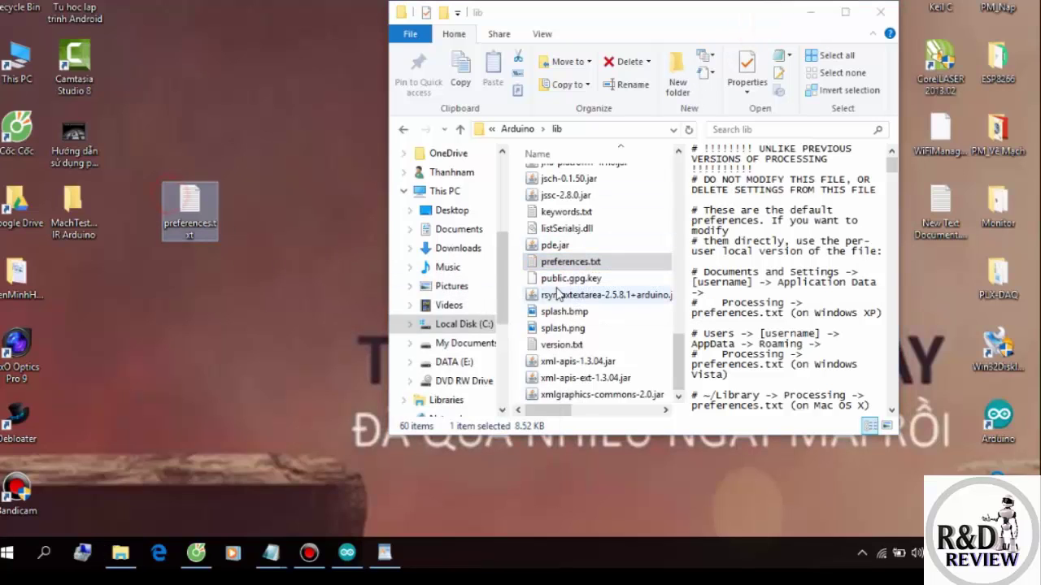
Delete preferences.txt from the Arduino lib folder and move the edited desktop copy there with administrator permission, closing the folder window
right_click(586, 262)
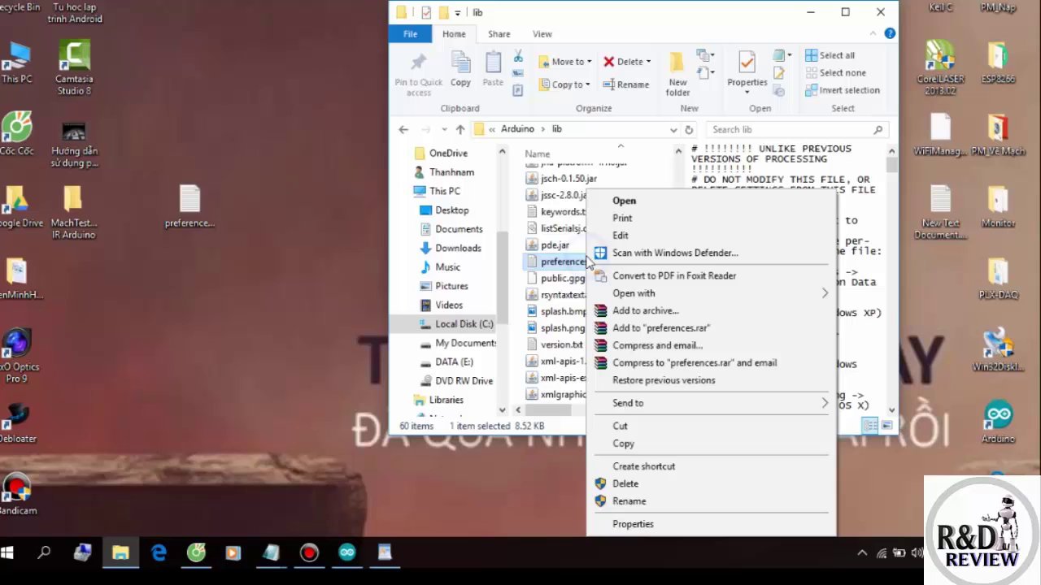
left_click(644, 486)
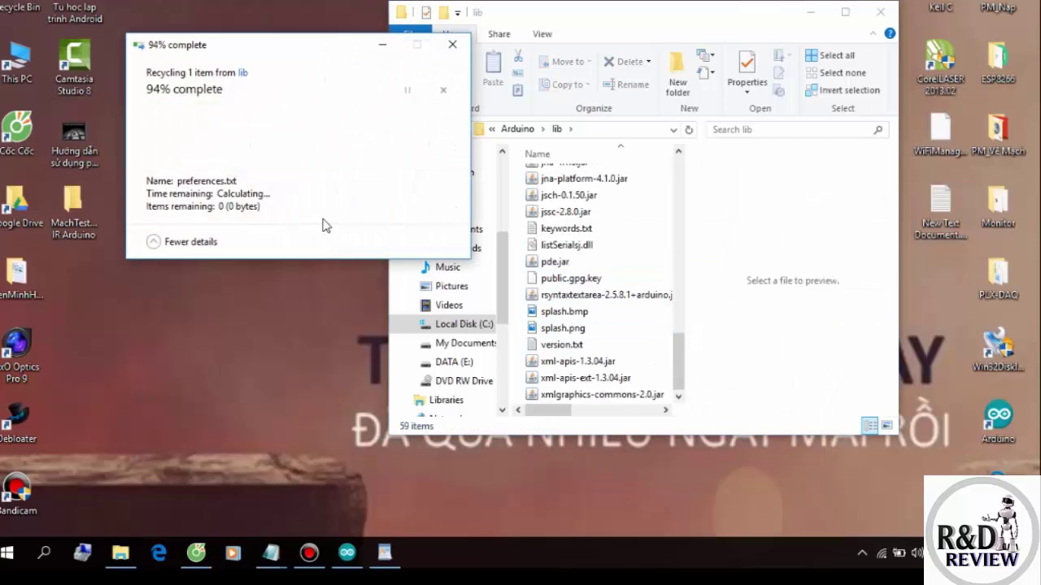
left_click(186, 213)
left_click_drag(186, 213, 627, 242)
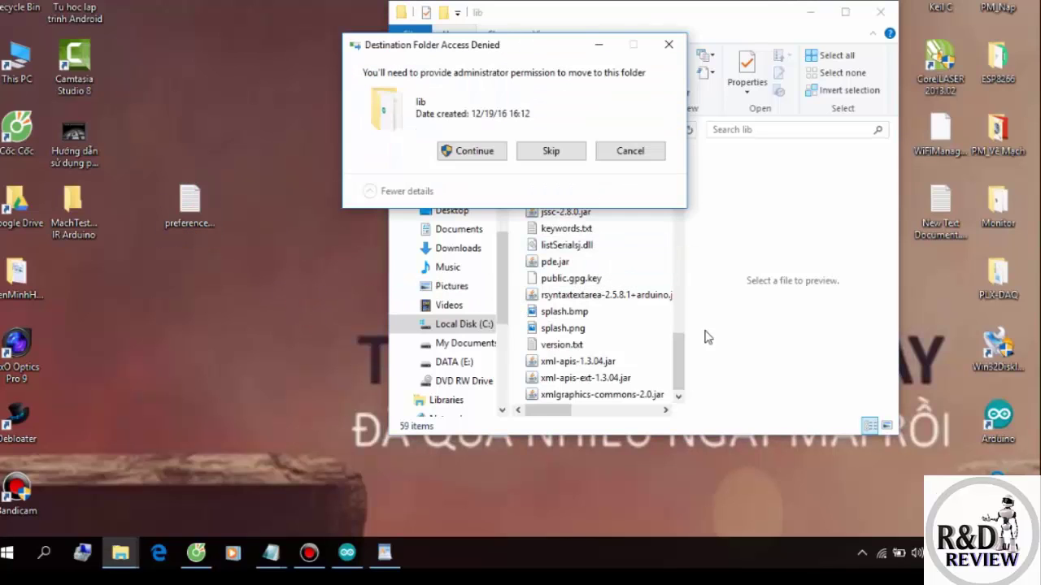
left_click(477, 154)
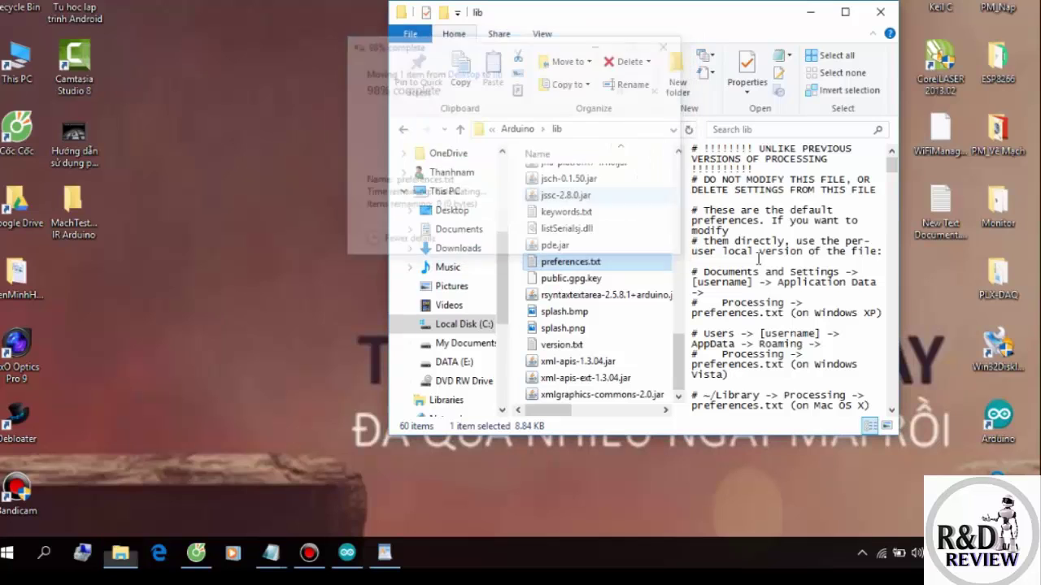
left_click(622, 210)
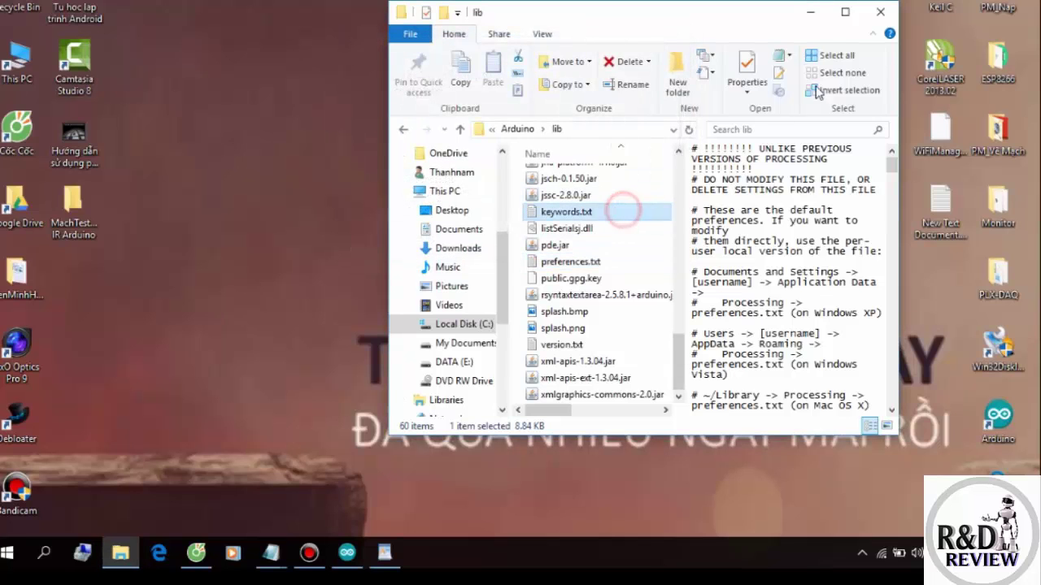
left_click(883, 16)
Switch to the Arduino IDE and compile the Blink sketch
left_click(347, 553)
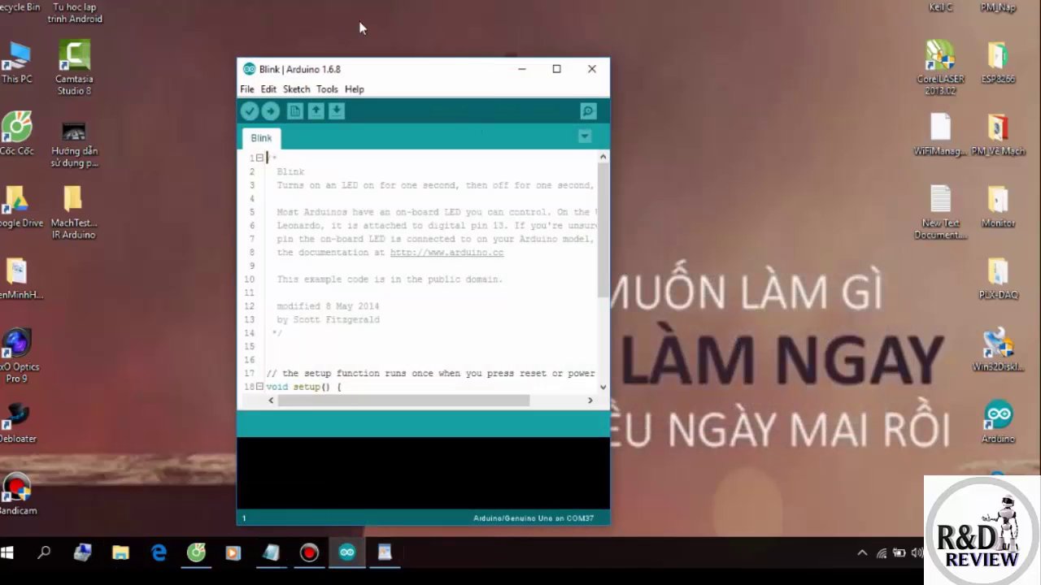
left_click(247, 88)
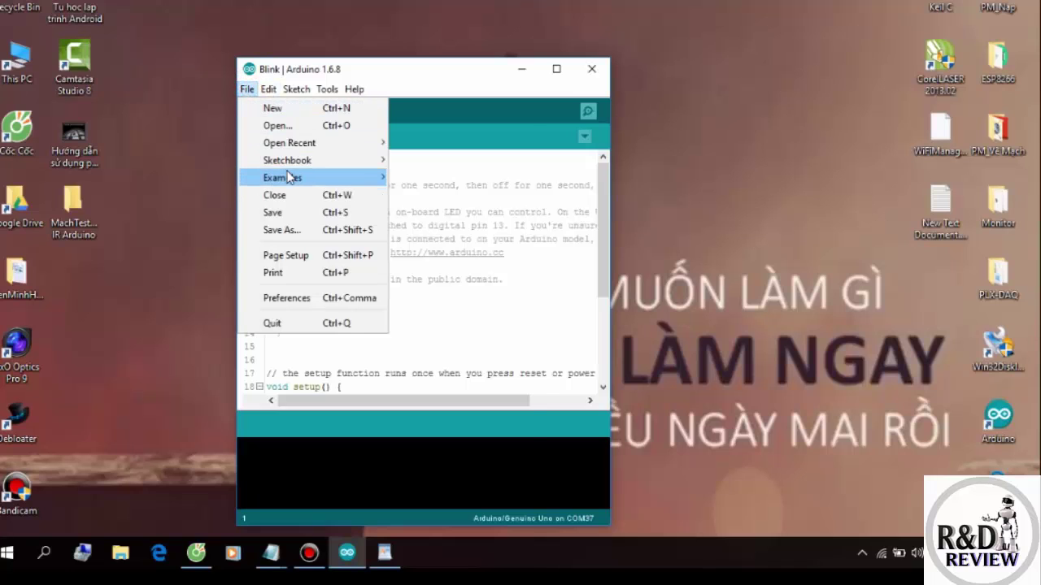
left_click(508, 174)
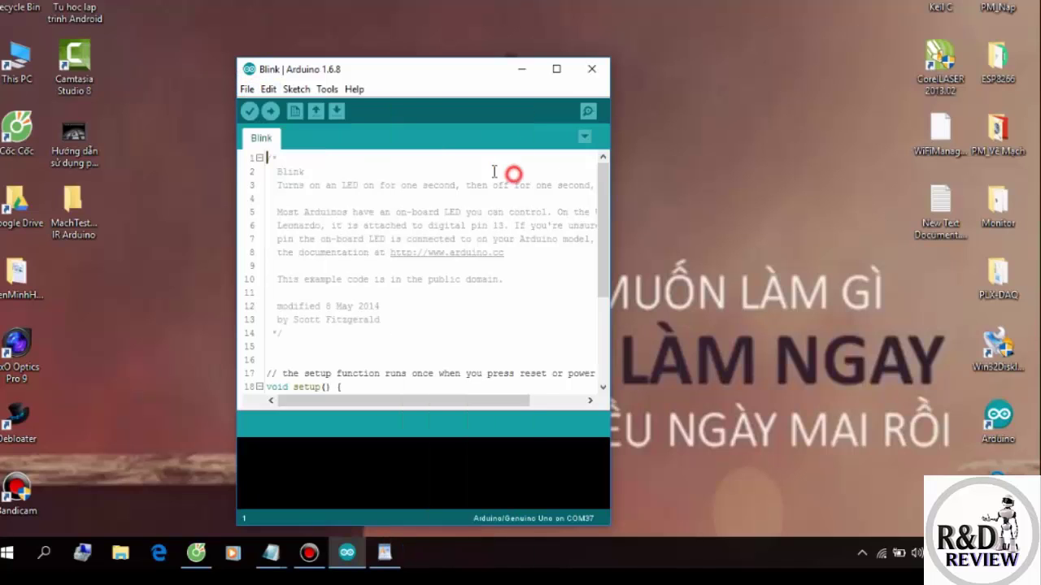
left_click(249, 112)
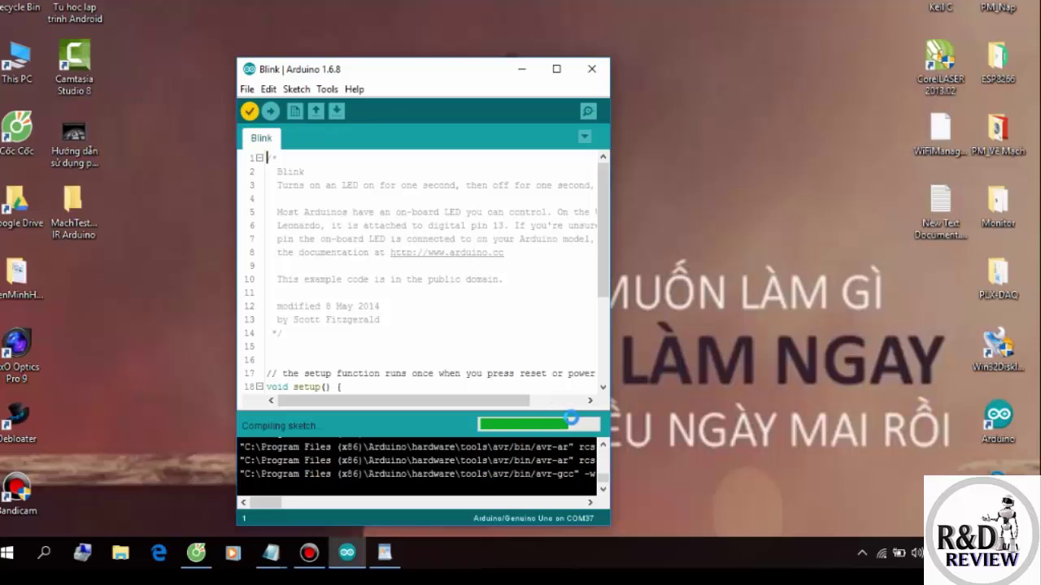
Switch to File Explorer and open the folder E:\2.Arduino\2.FileHEX to view the compiled output files
double_click(20, 61)
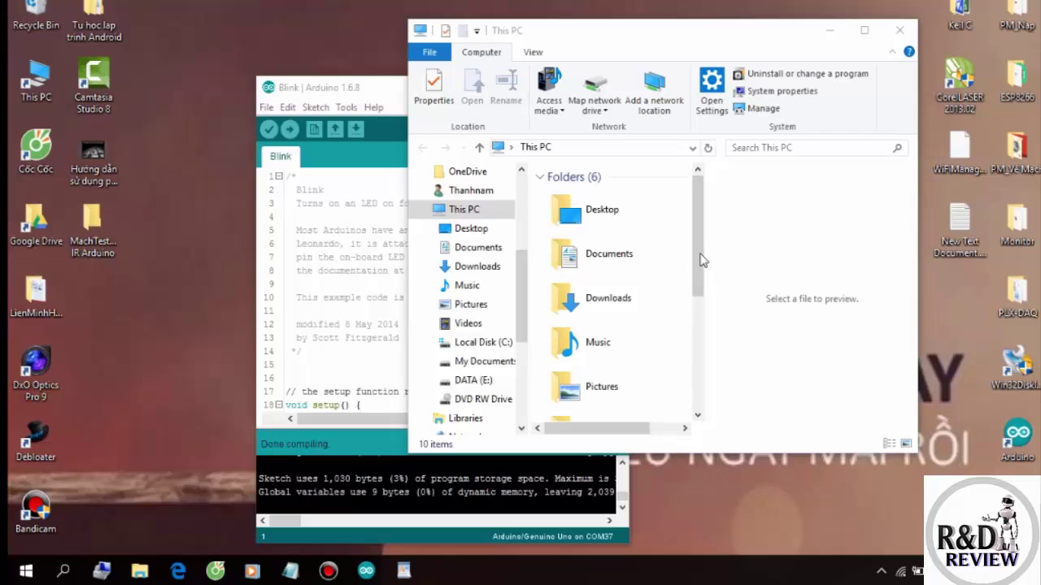
left_click_drag(701, 260, 706, 372)
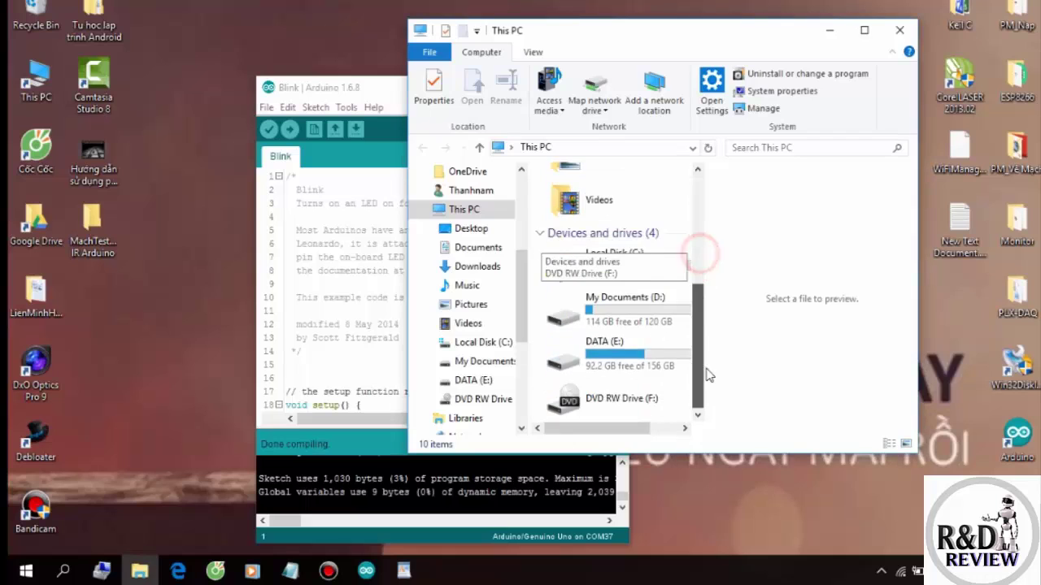
double_click(608, 363)
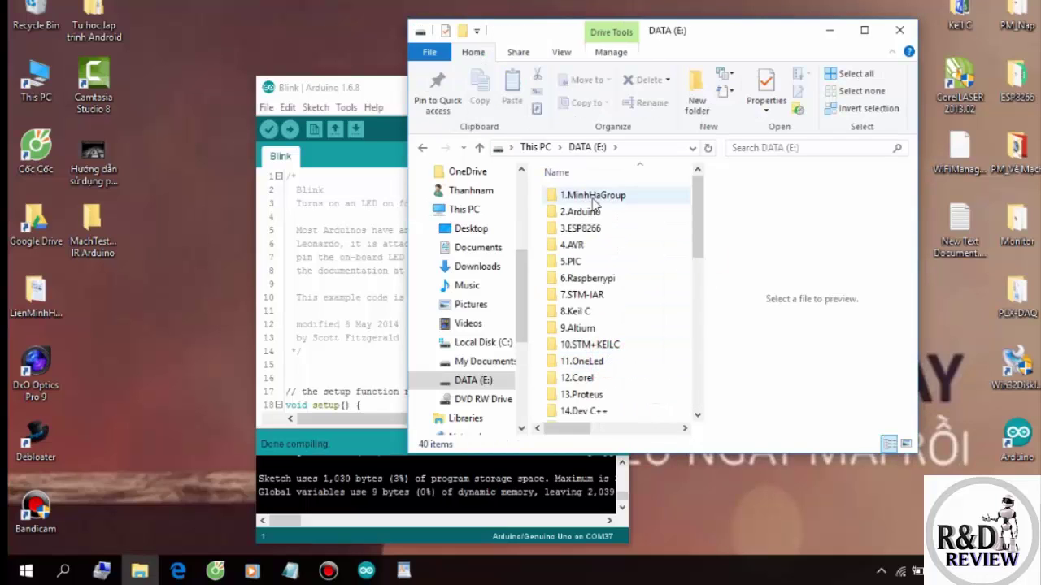
double_click(593, 214)
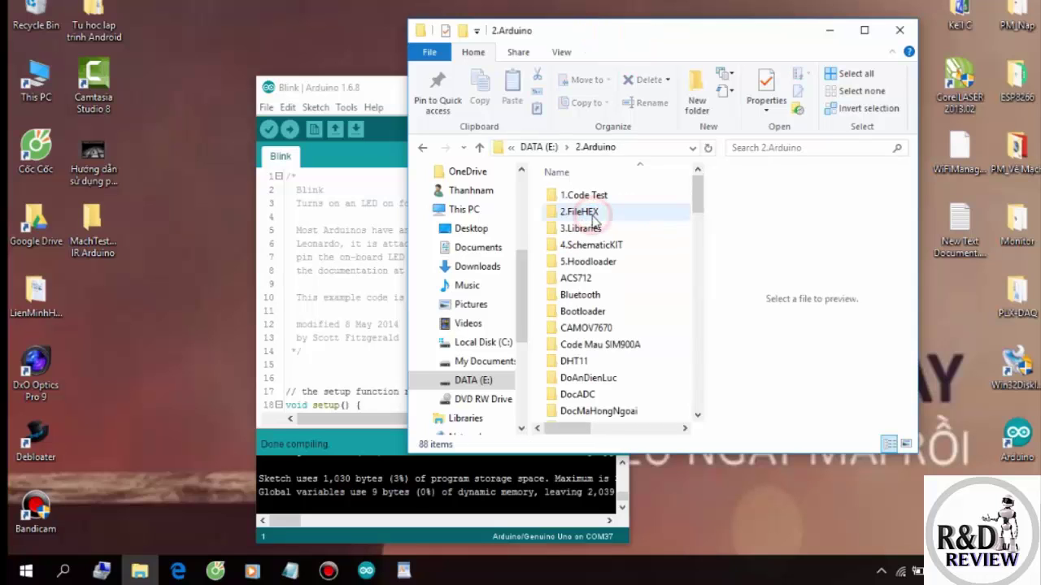
double_click(593, 213)
scroll(569, 340, "right", 2)
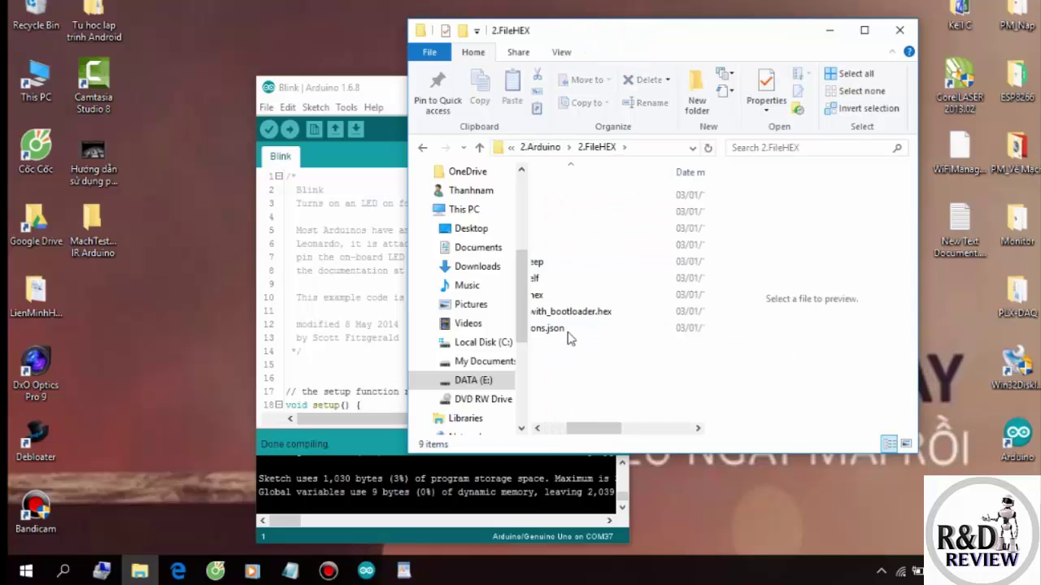
scroll(634, 353, "right", 2)
scroll(672, 357, "left", 5)
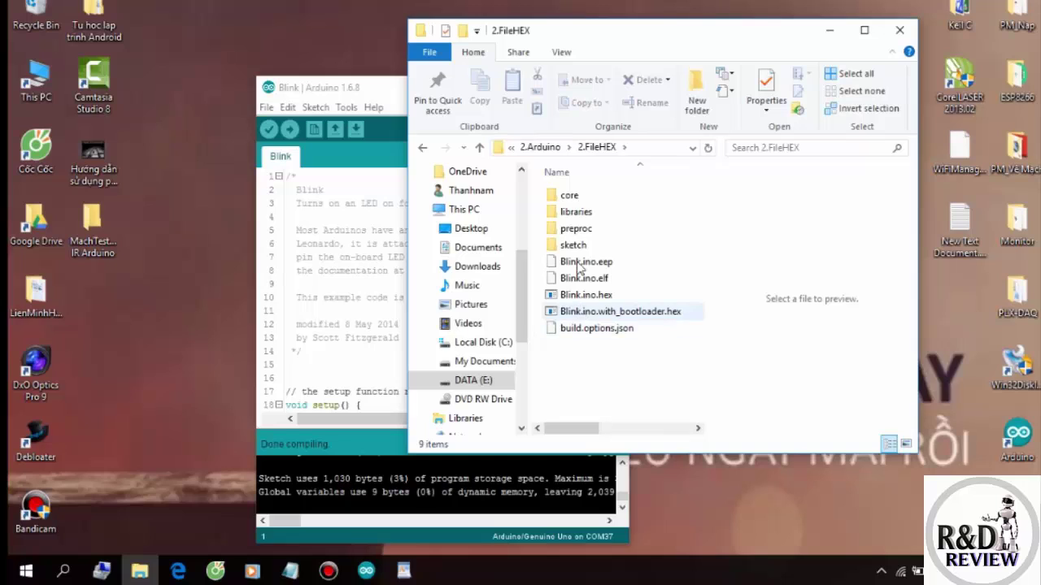
Check the contents of the libraries subfolder in 2.FileHEX and return to the parent folder
left_click(573, 196)
left_click(578, 213)
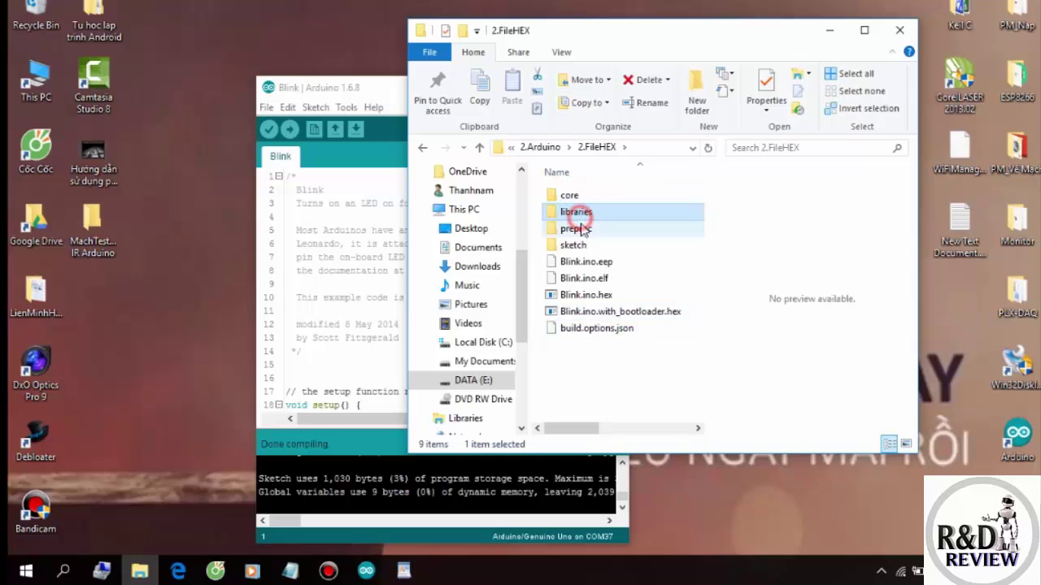
left_click(574, 329)
left_click(575, 213)
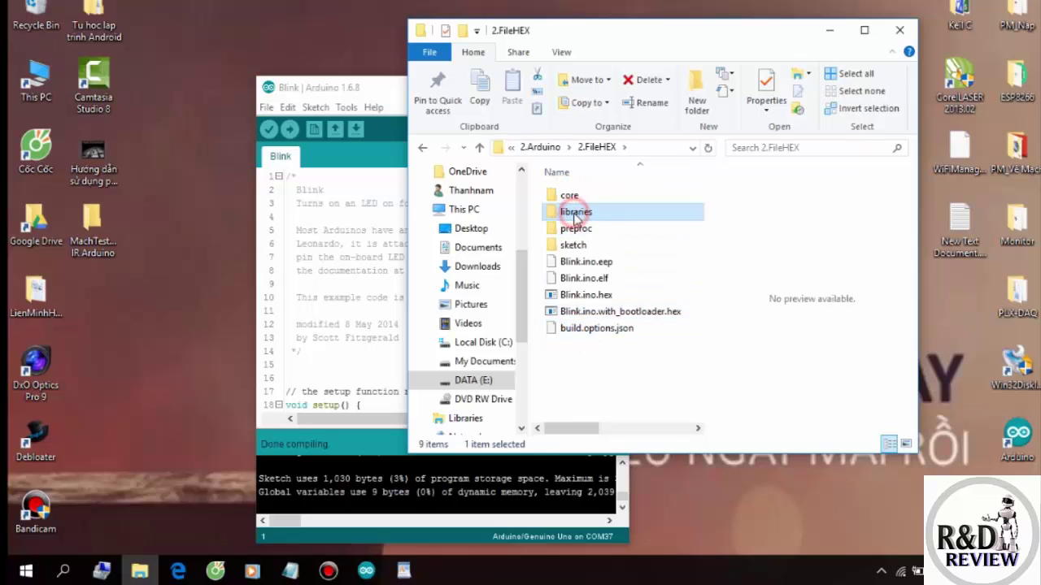
double_click(608, 214)
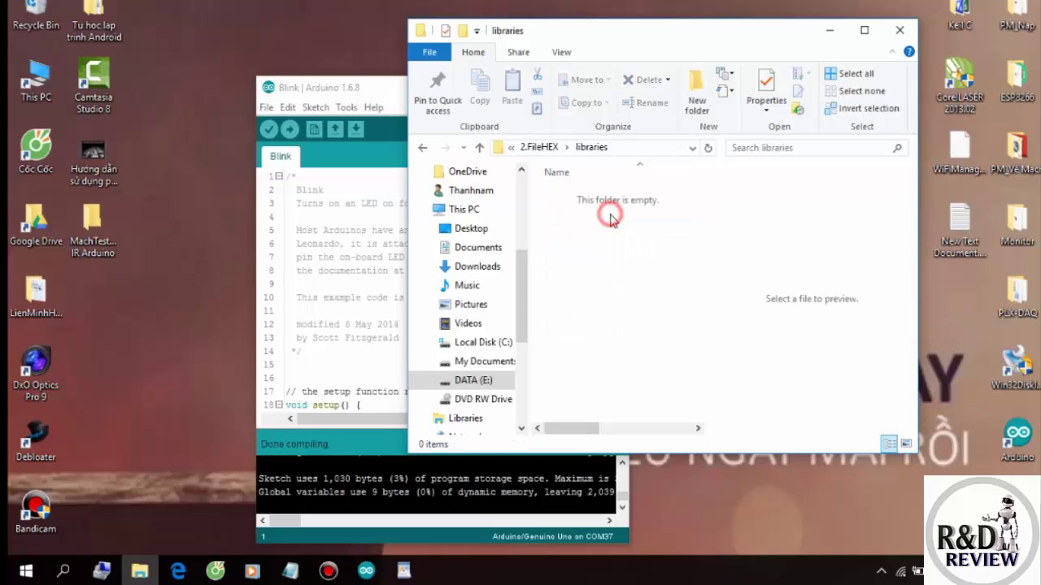
left_click(425, 148)
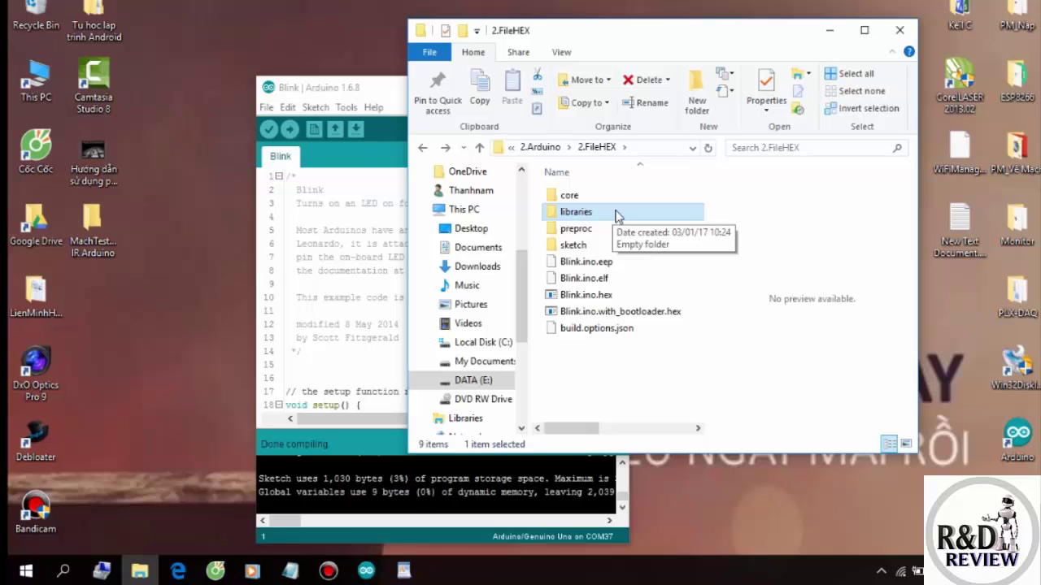
double_click(616, 214)
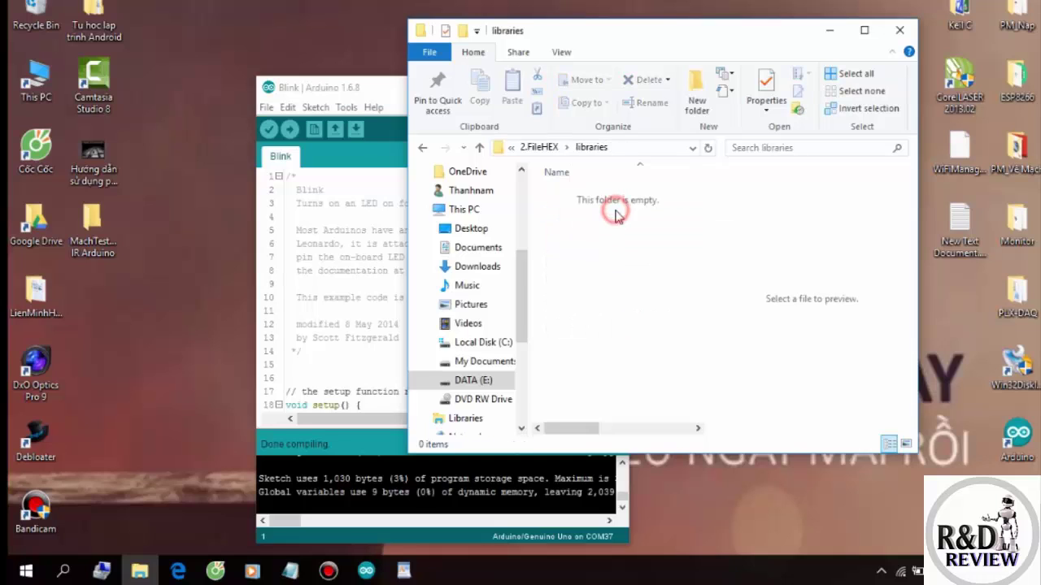
left_click(422, 147)
Compare the details of the two generated files Blink.ino.hex and Blink.ino.with_bootloader.hex
left_click(581, 296)
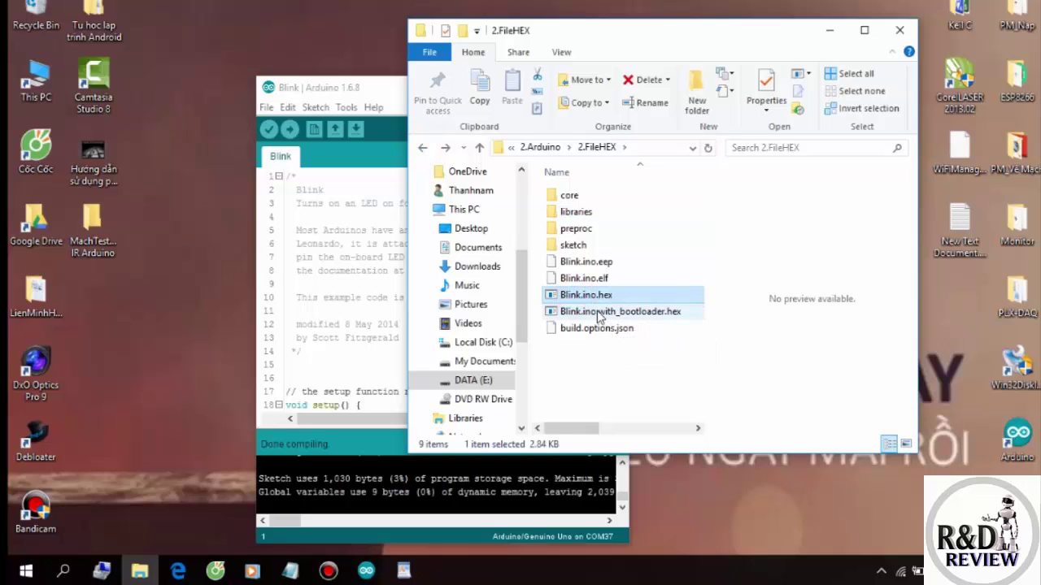
left_click(599, 312)
left_click(589, 299)
left_click(595, 313)
left_click(589, 299)
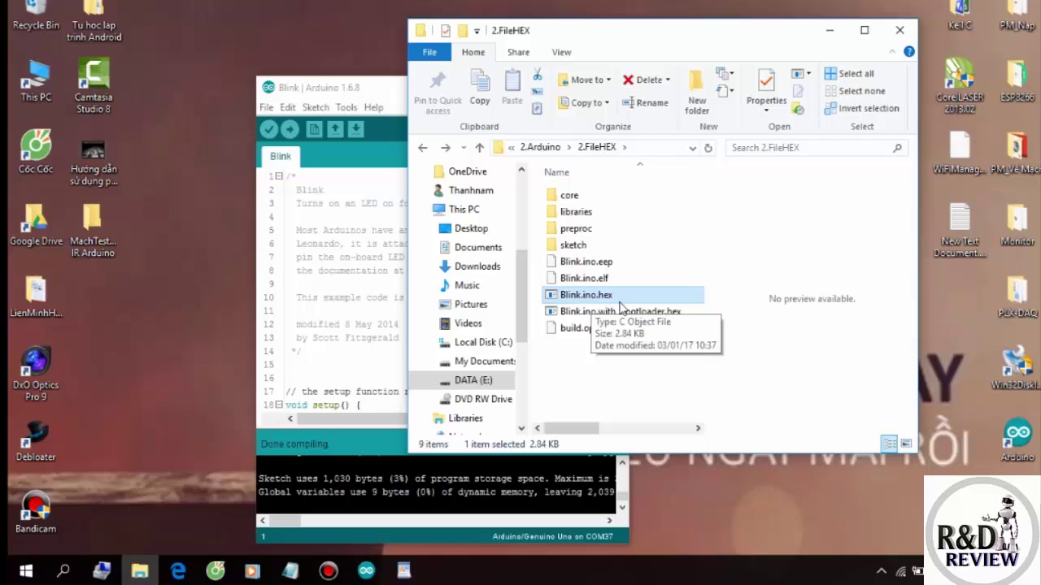
left_click(622, 314)
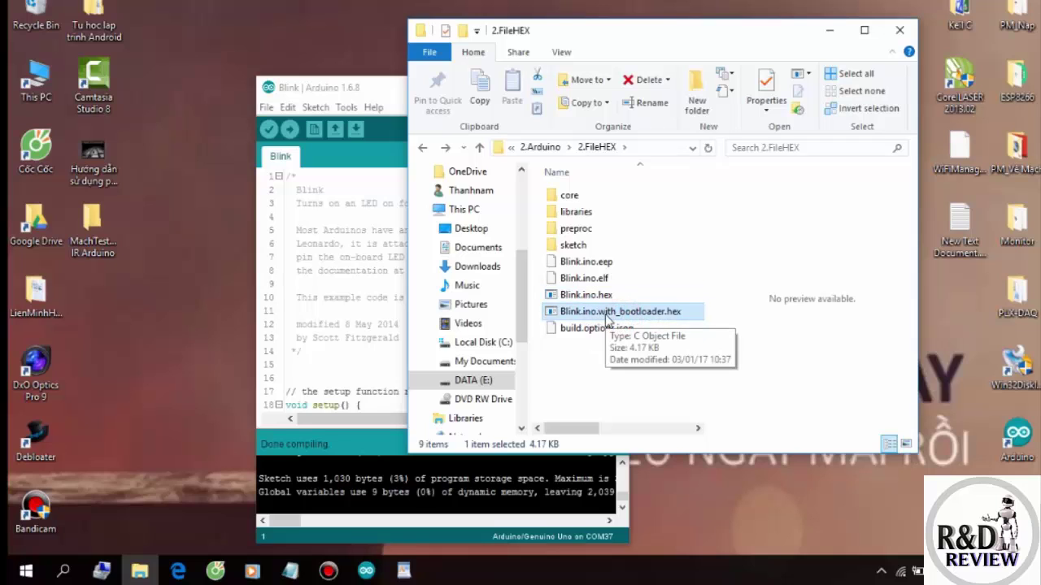
left_click(630, 295)
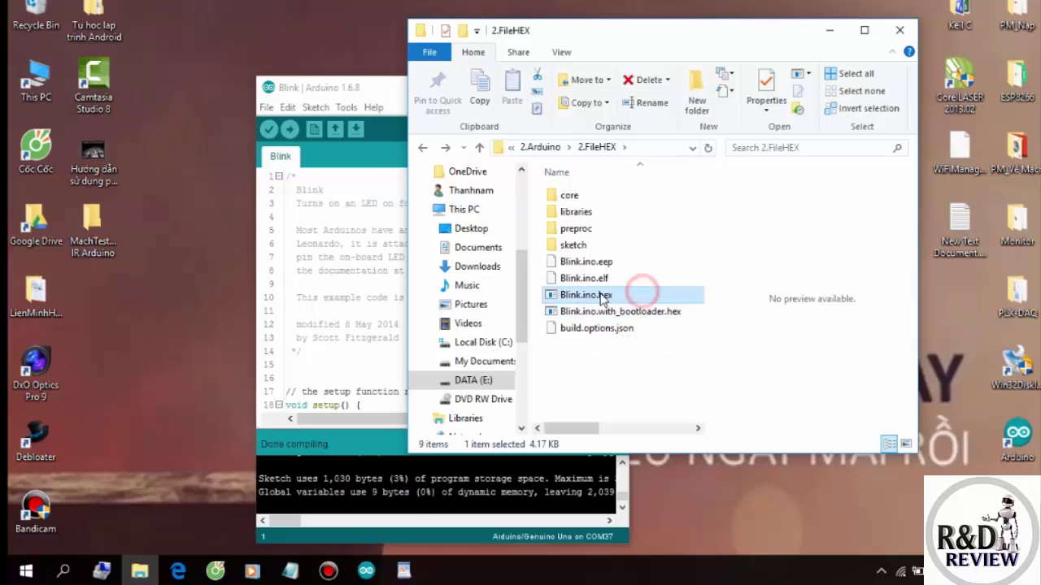
left_click(598, 313)
left_click(594, 295)
left_click(594, 312)
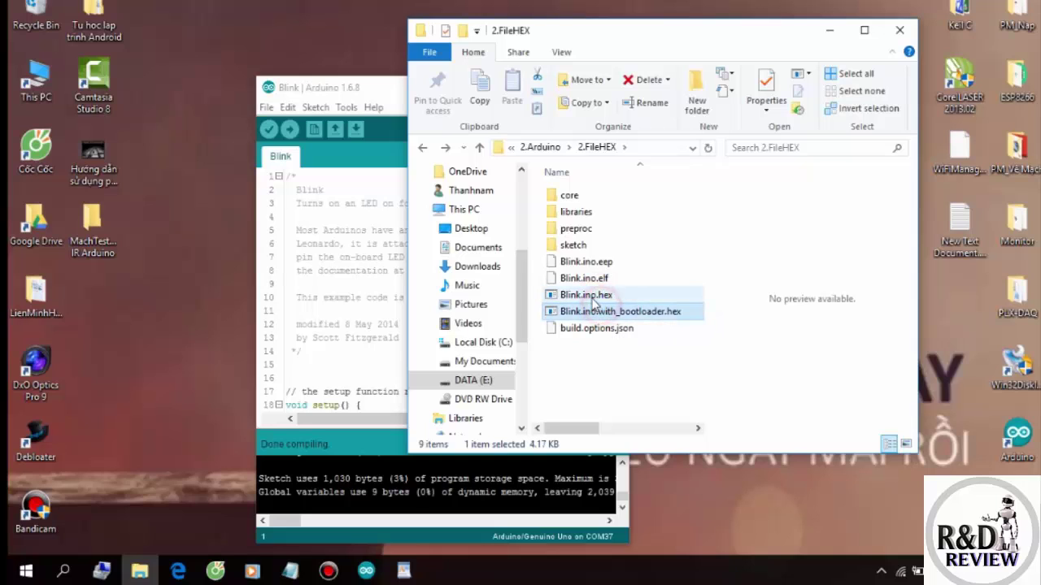
left_click(593, 295)
left_click(596, 312)
left_click(592, 295)
left_click(595, 313)
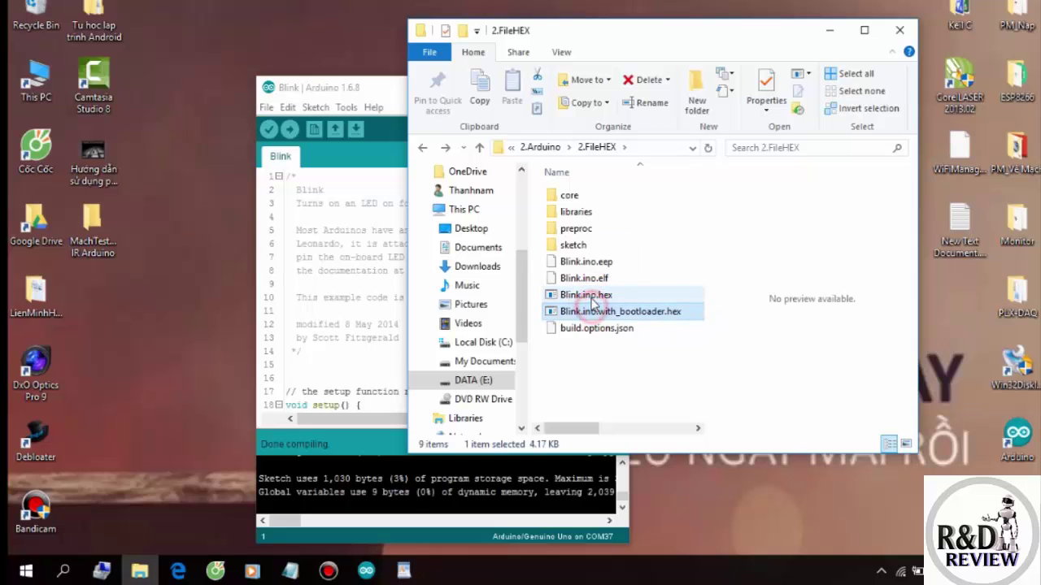
left_click(592, 295)
left_click(599, 313)
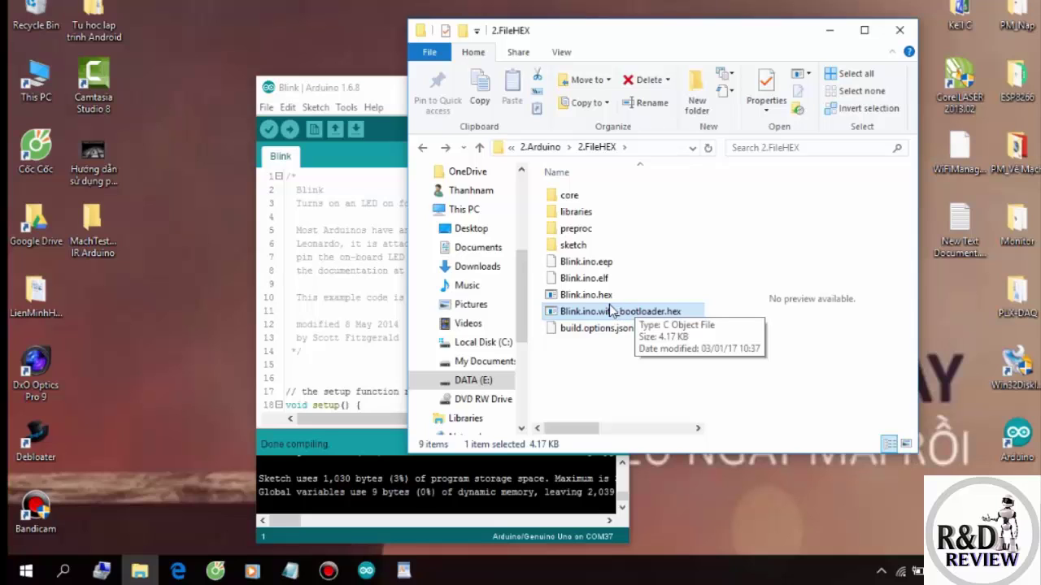
left_click(584, 296)
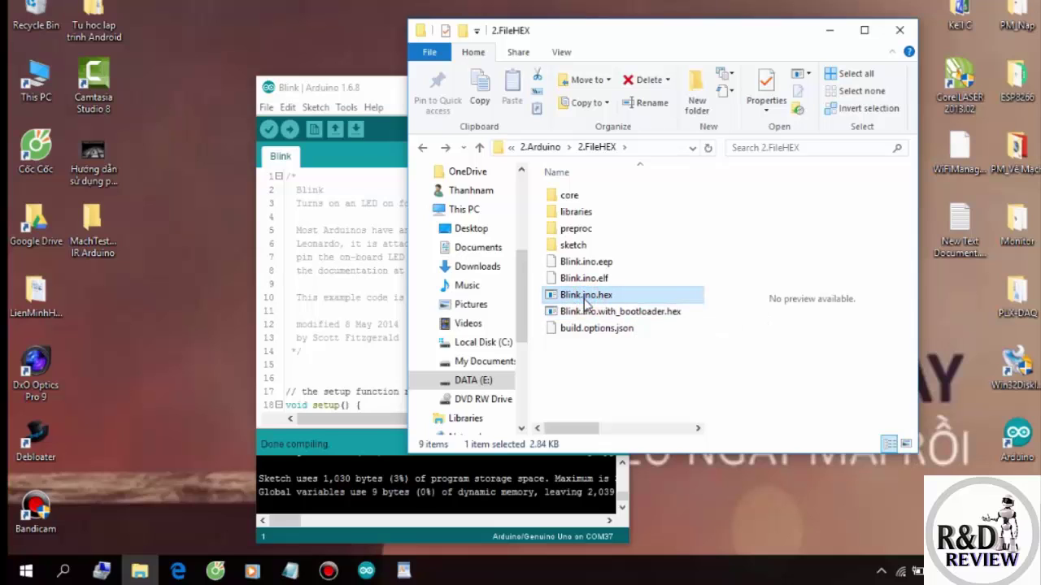
left_click(660, 312)
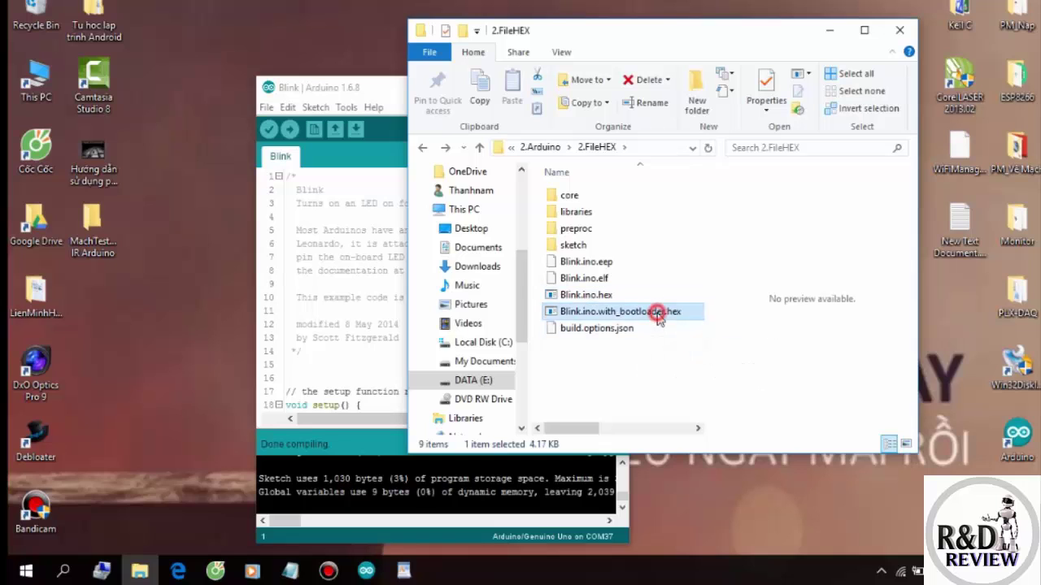
left_click(603, 296)
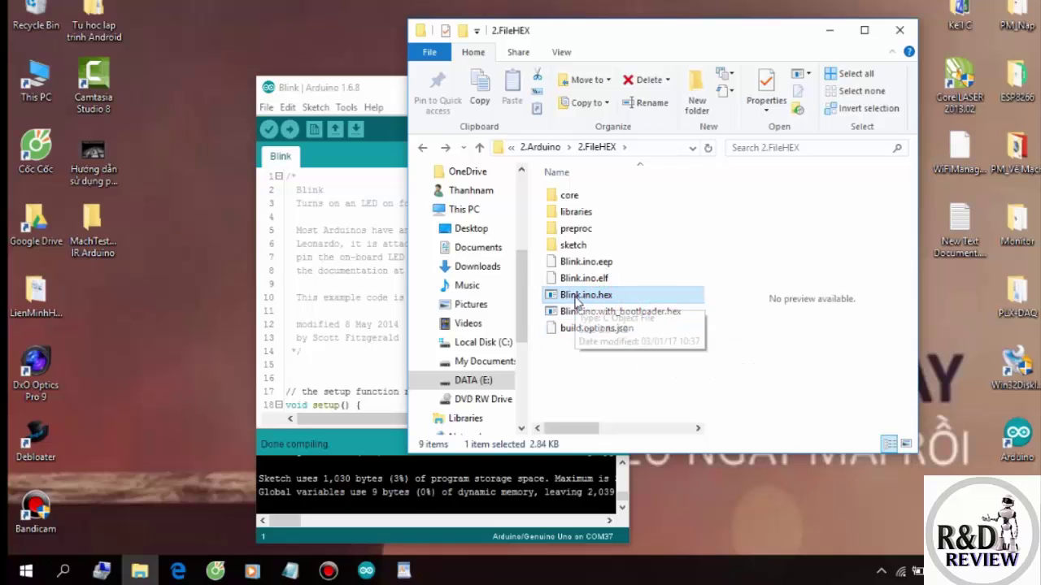
left_click(606, 312)
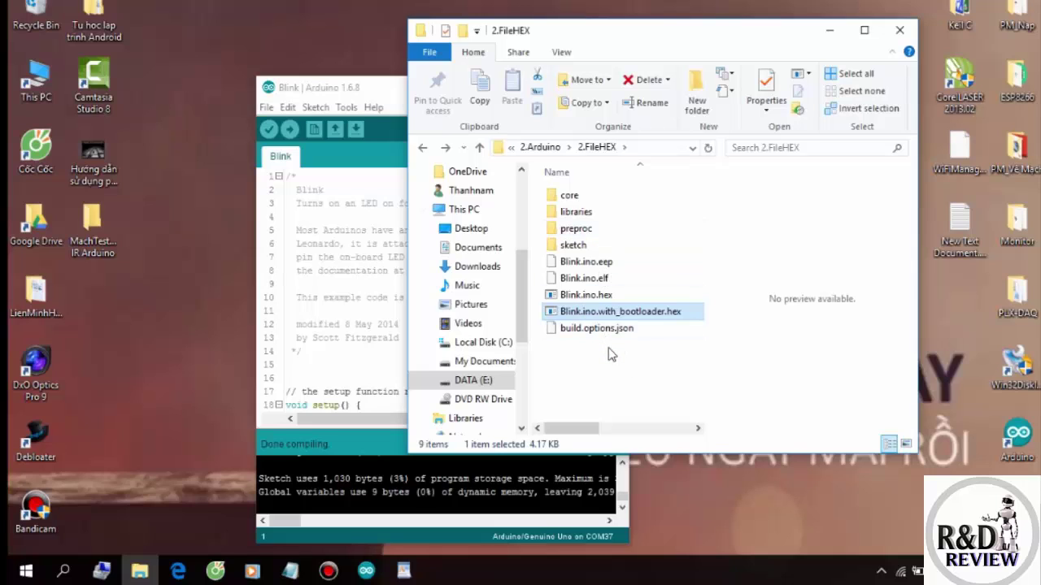
Recheck the libraries subfolder and navigate back out of it
double_click(576, 212)
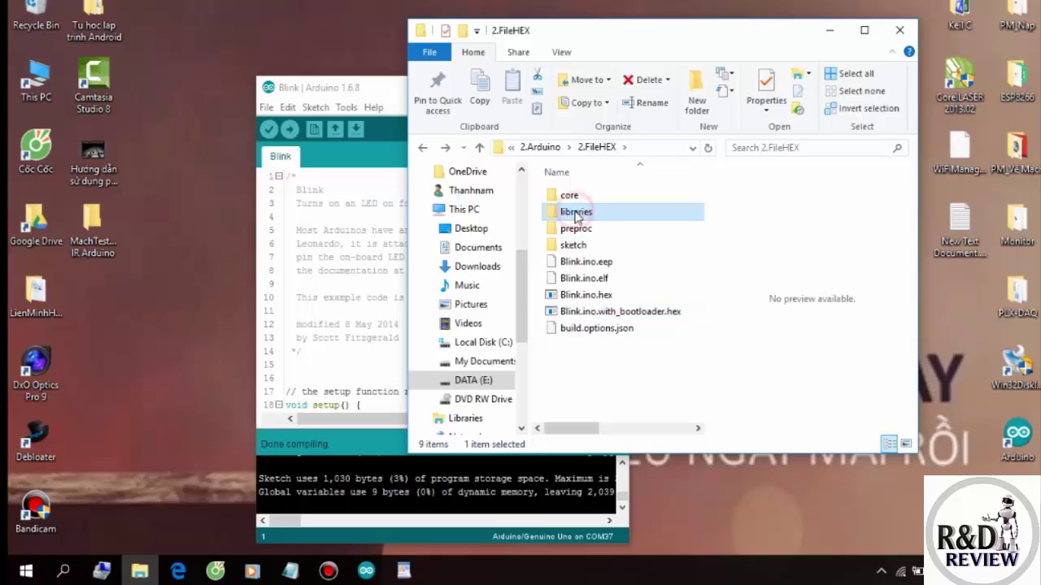
left_click(422, 147)
left_click(423, 147)
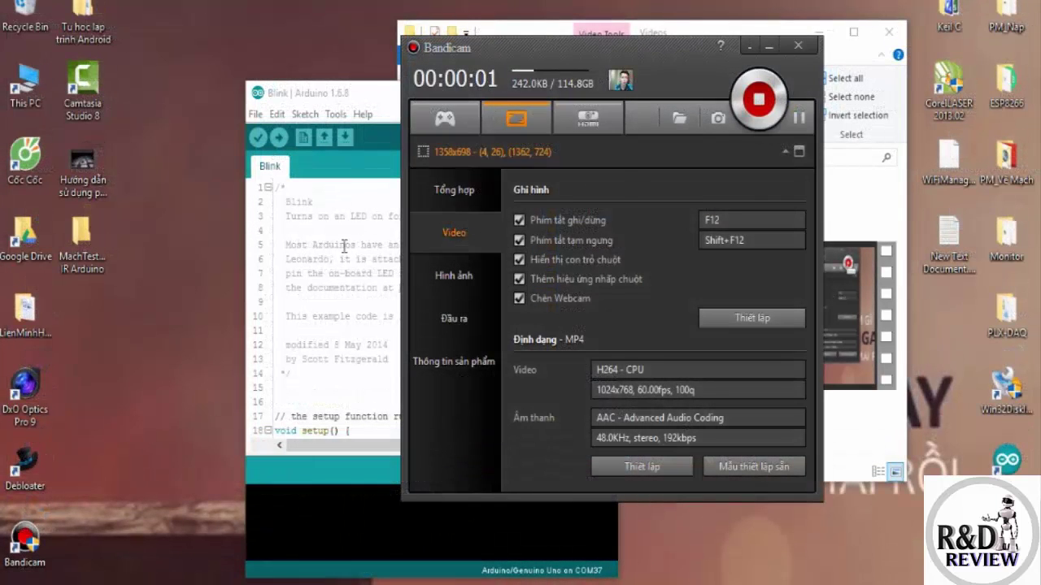
Switch to the Arduino IDE and review the list of available boards without changing the selected board
left_click(344, 244)
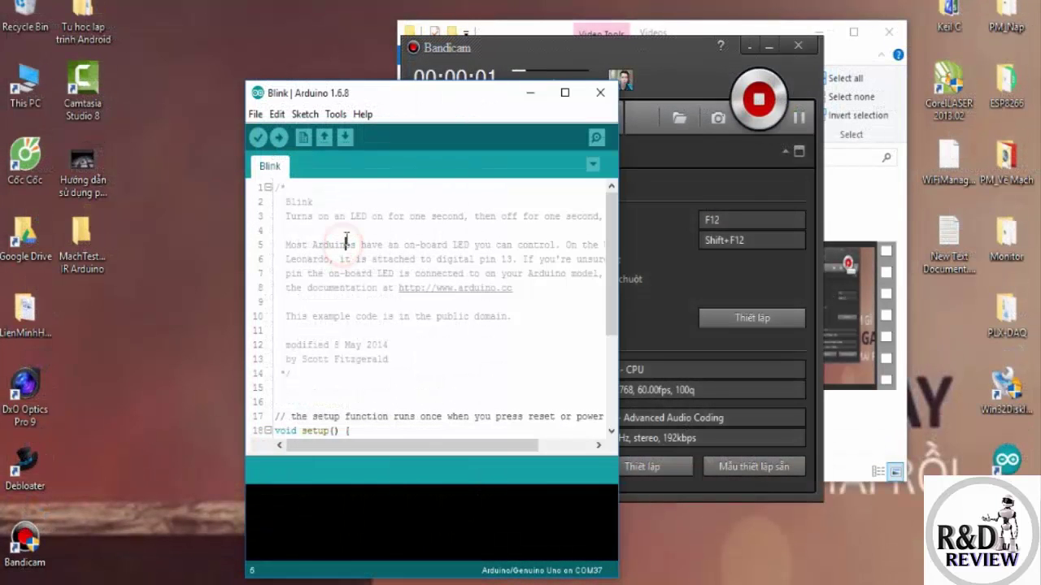
left_click(332, 119)
mouse_move(382, 241)
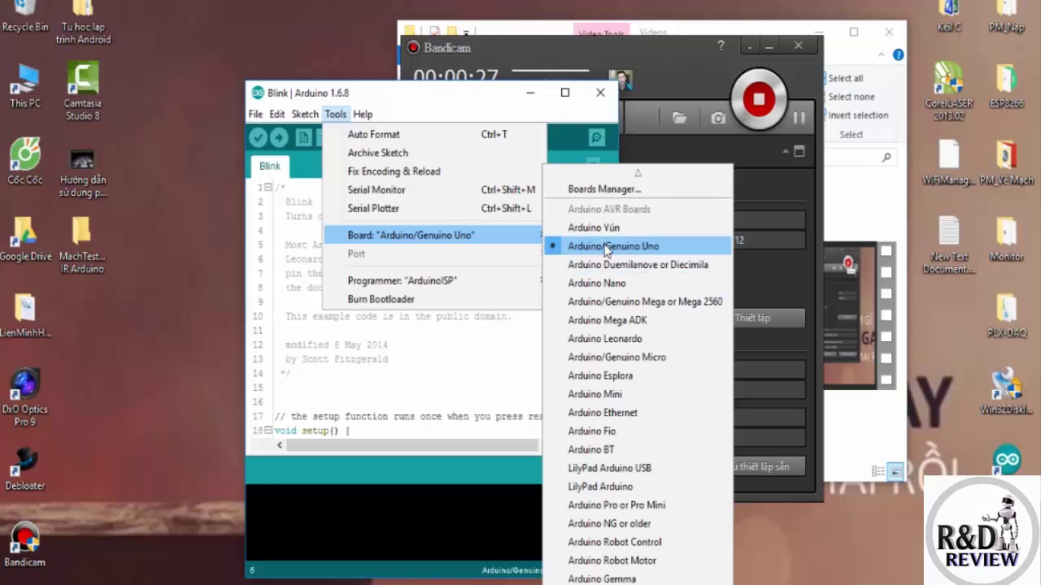
left_click(644, 527)
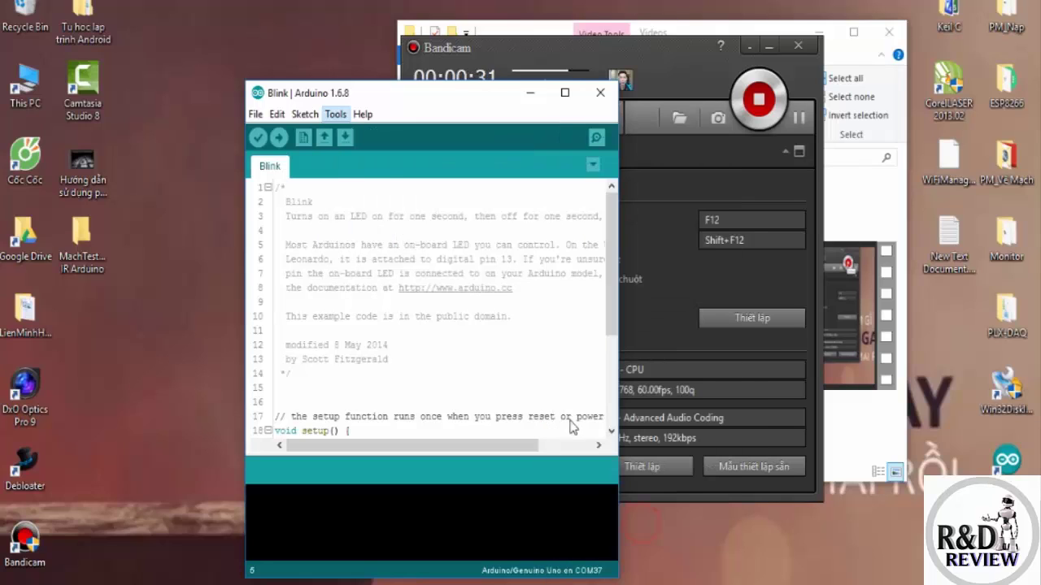
left_click(336, 114)
mouse_move(403, 259)
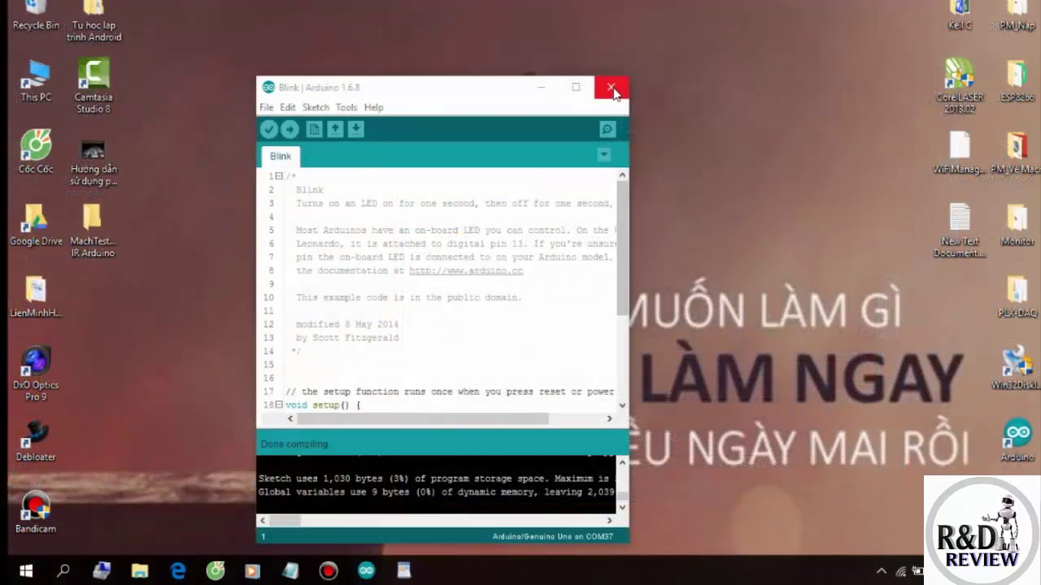
Close the Arduino IDE with the Blink sketch and refresh the desktop several times
left_click(614, 86)
right_click(472, 99)
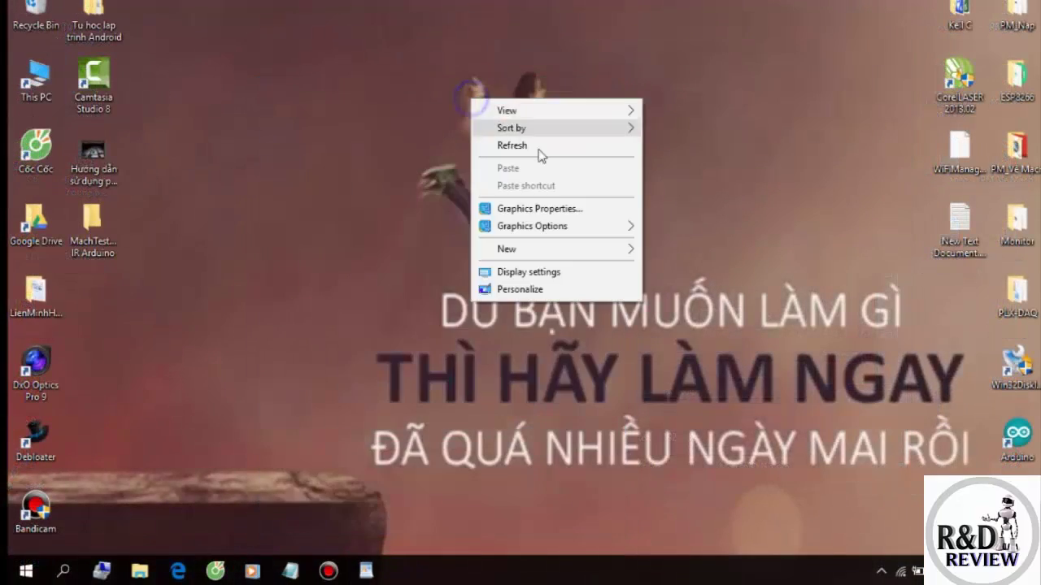
left_click(544, 155)
right_click(482, 140)
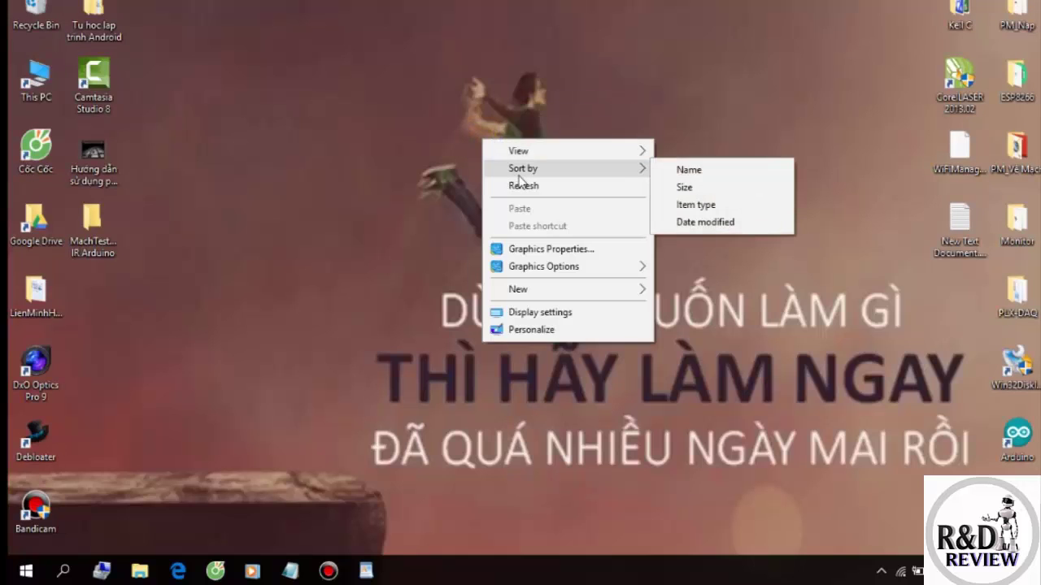
left_click(536, 195)
right_click(483, 170)
left_click(540, 218)
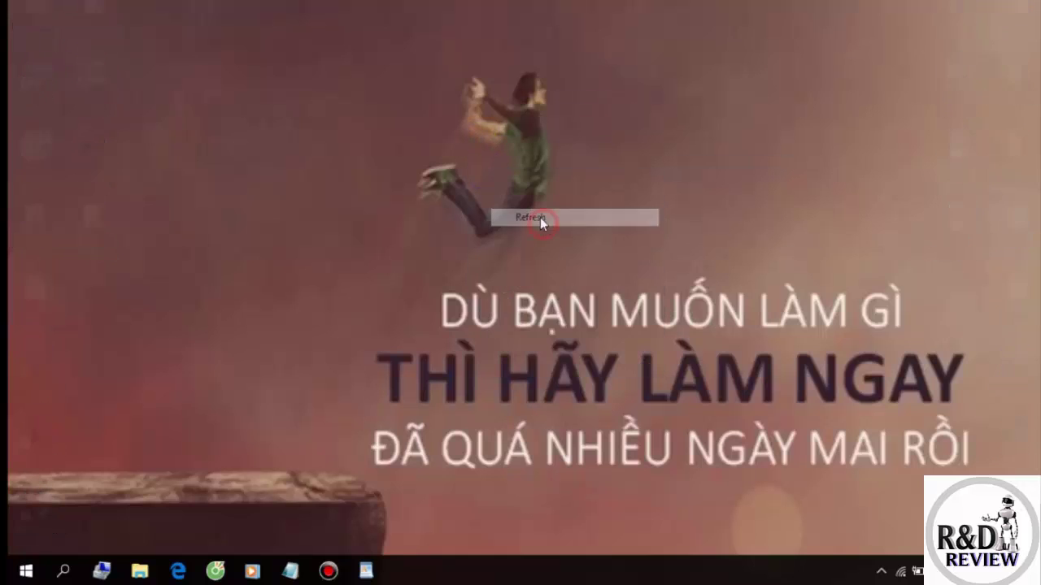
right_click(481, 174)
left_click(528, 220)
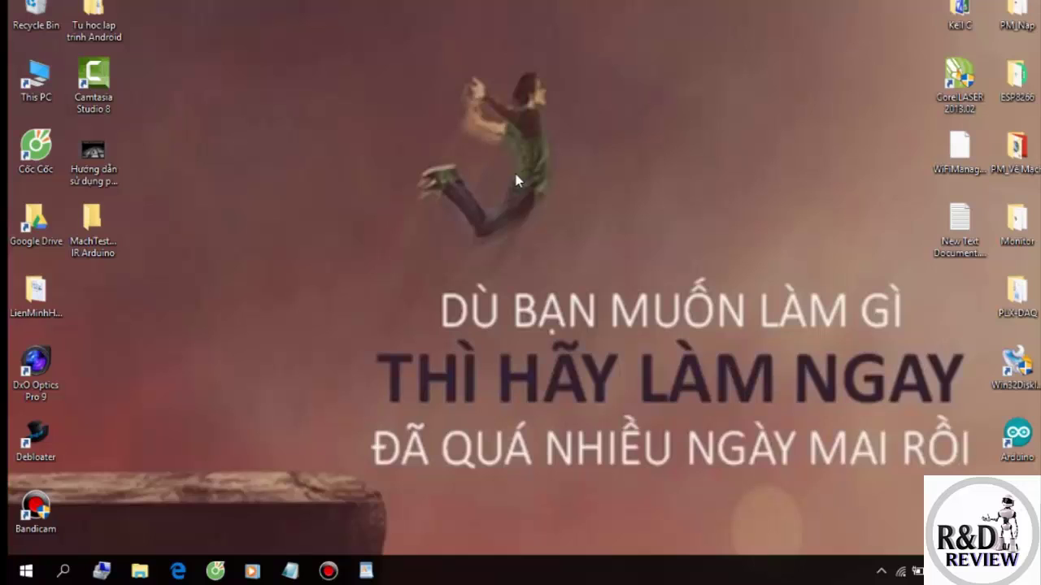